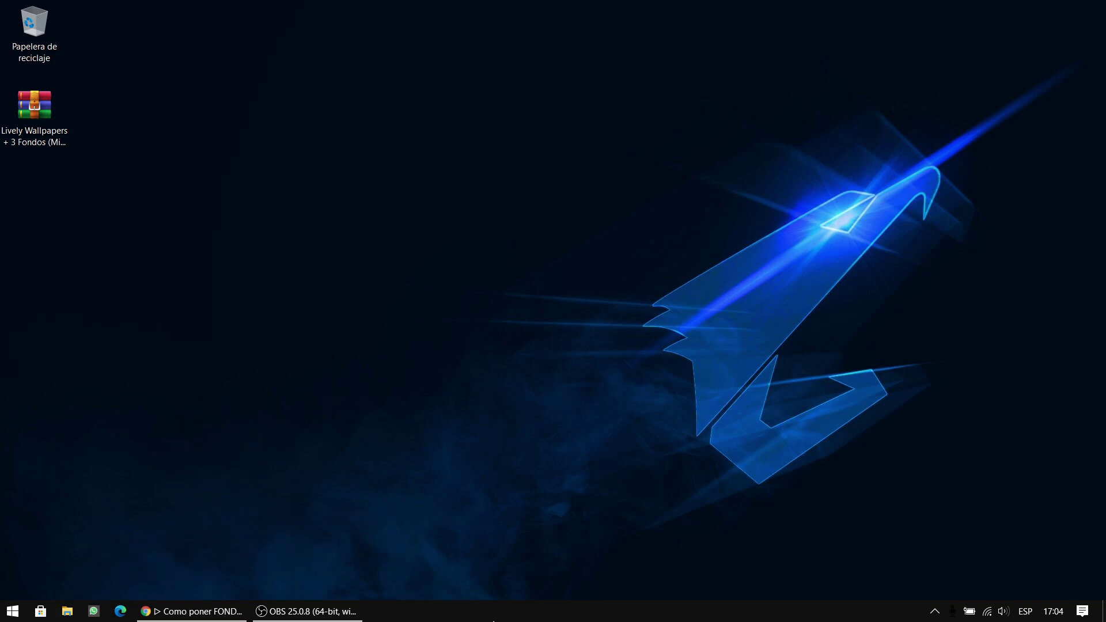
Step: Move the Lively Wallpapers + 3 Fondos (Miniatura) archive to the middle of the desktop
left_click_drag(81, 155, 2, 106)
left_click_drag(17, 115, 570, 299)
mouse_move(585, 314)
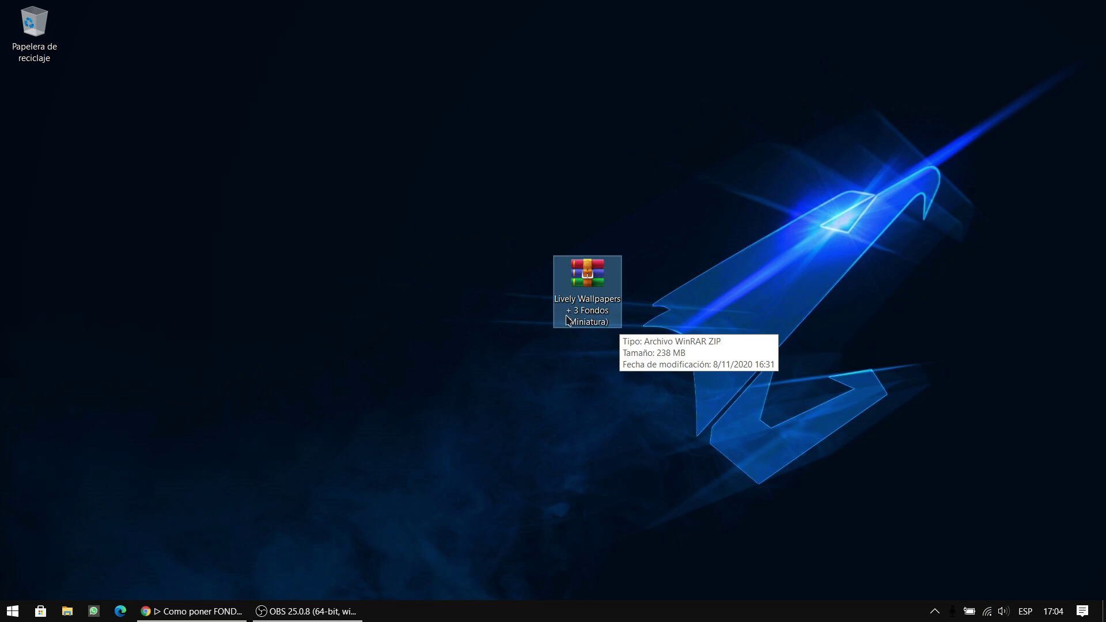
left_click_drag(637, 311, 548, 279)
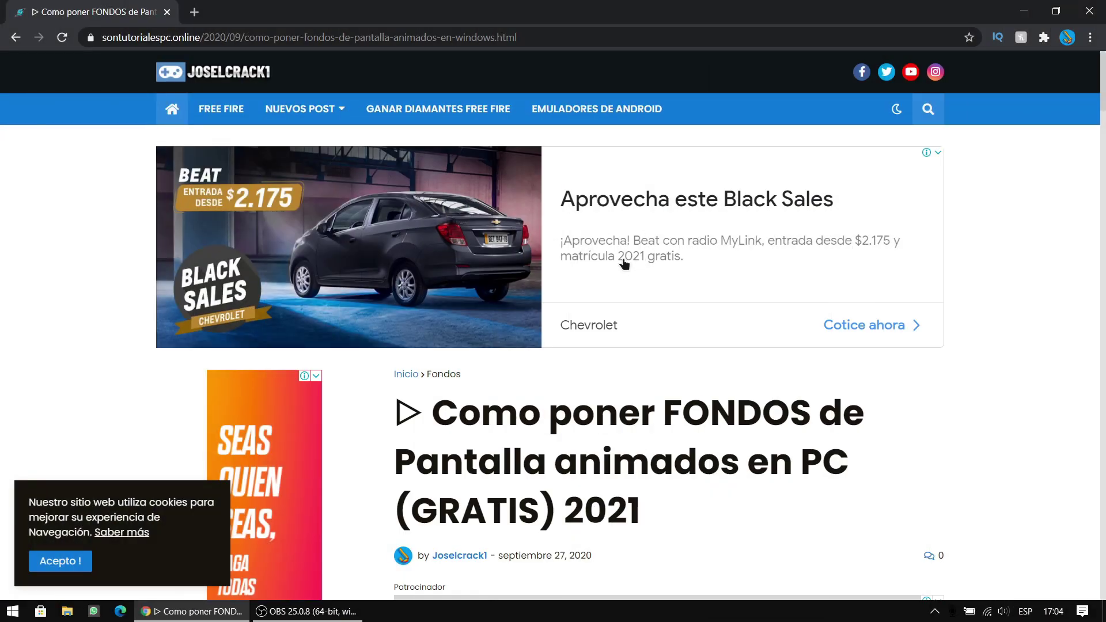
Step: Look through the web article on animated wallpapers for its Lively Wallpaper download links, setup instructions and wallpaper sites, then close the browser
scroll(622, 259, "down", 5)
scroll(563, 195, "down", 10)
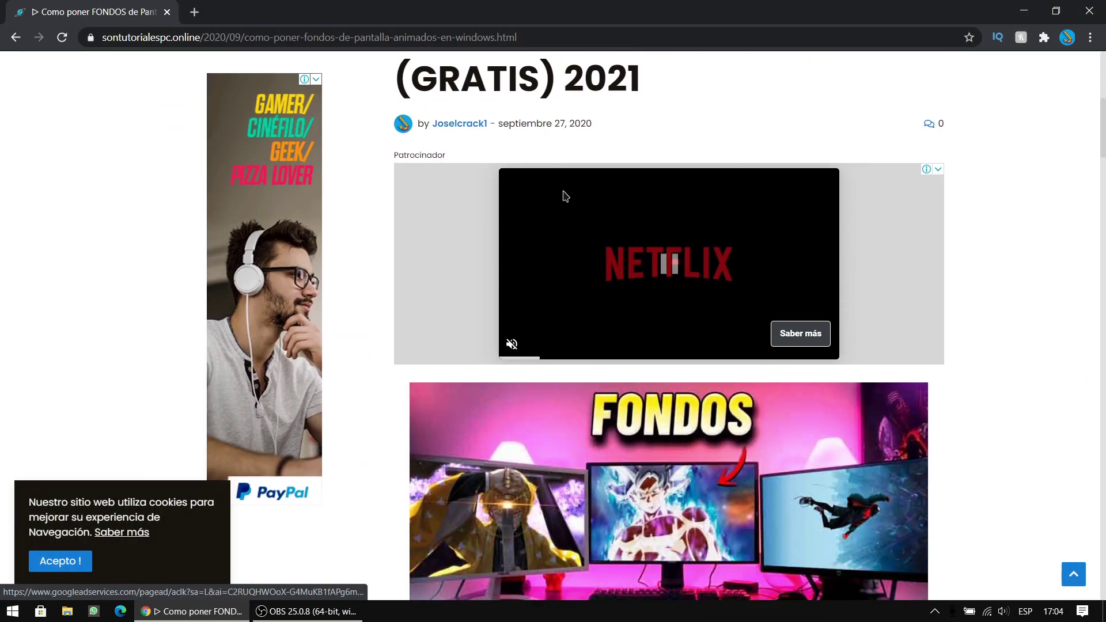
scroll(601, 208, "down", 6)
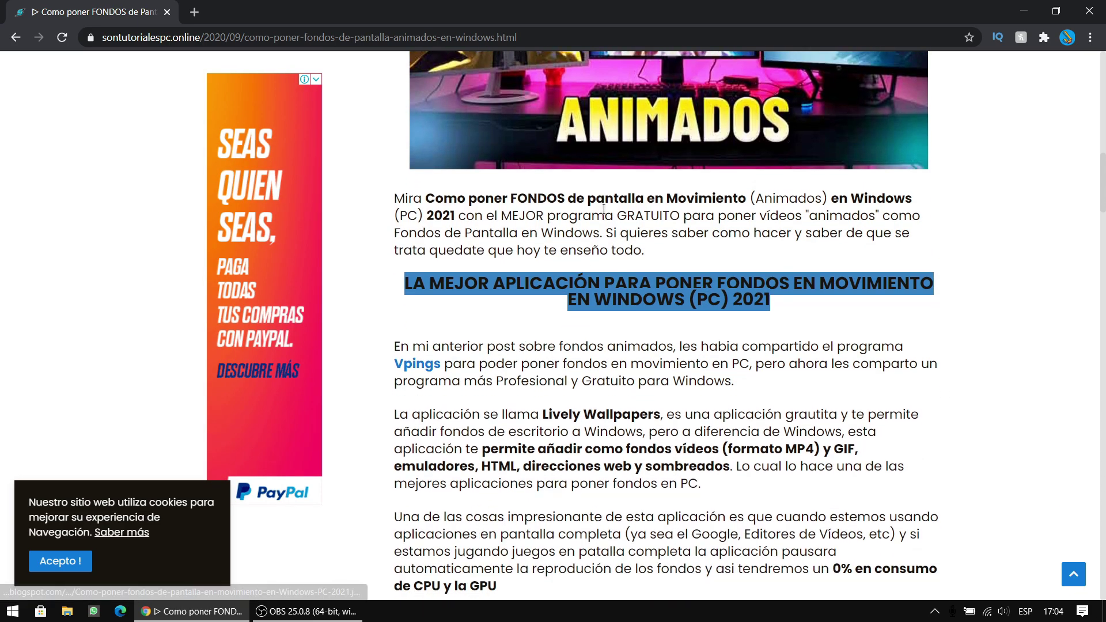
scroll(613, 214, "down", 6)
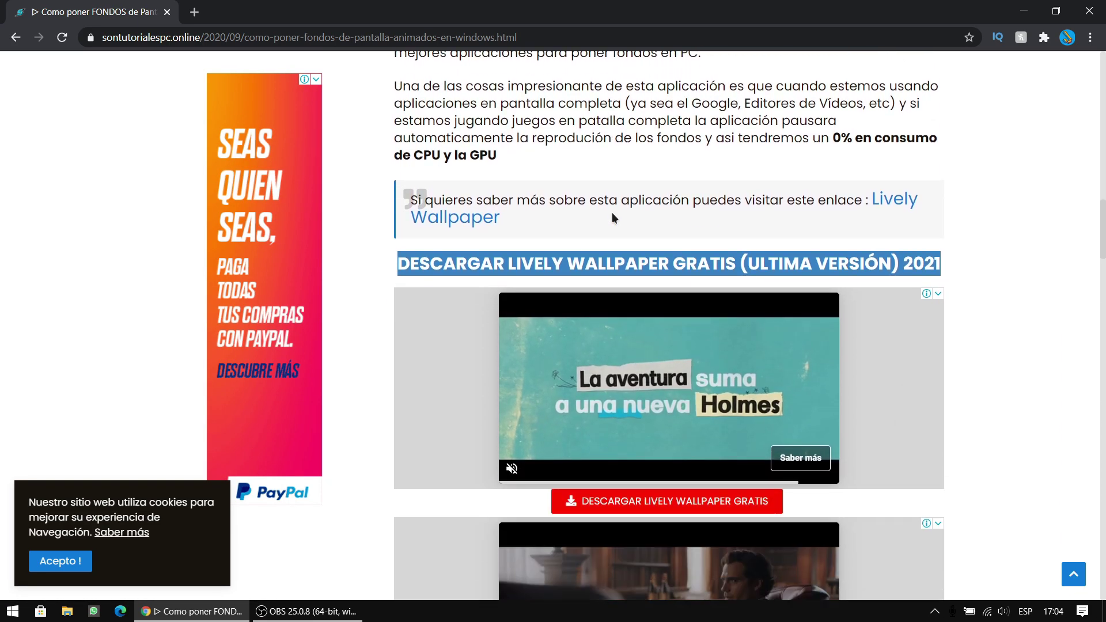
scroll(615, 218, "up", 1)
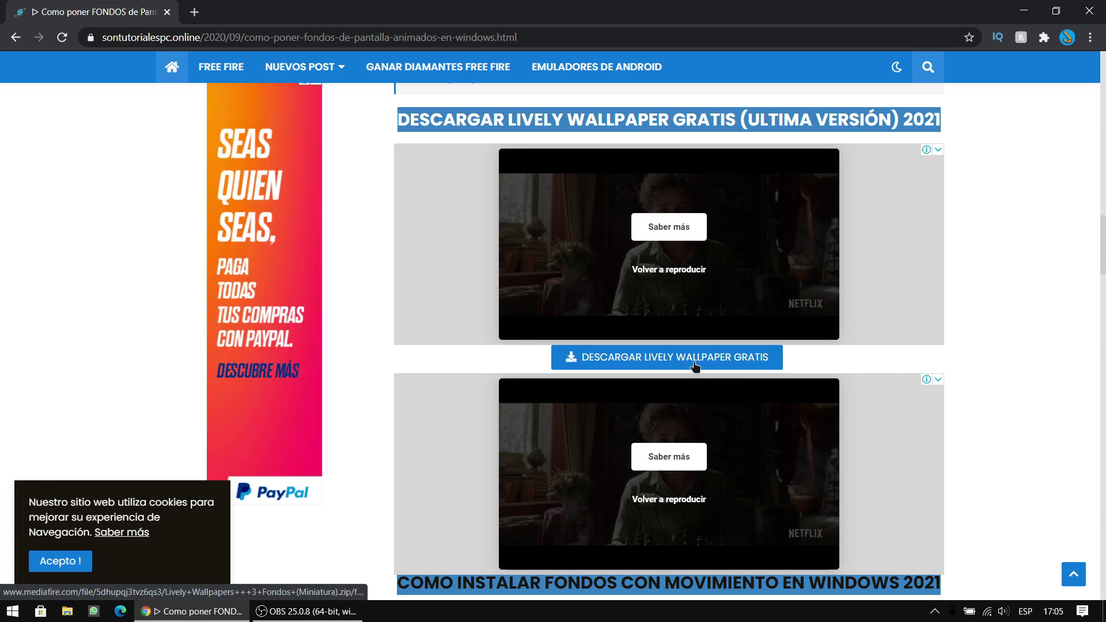
scroll(686, 365, "down", 10)
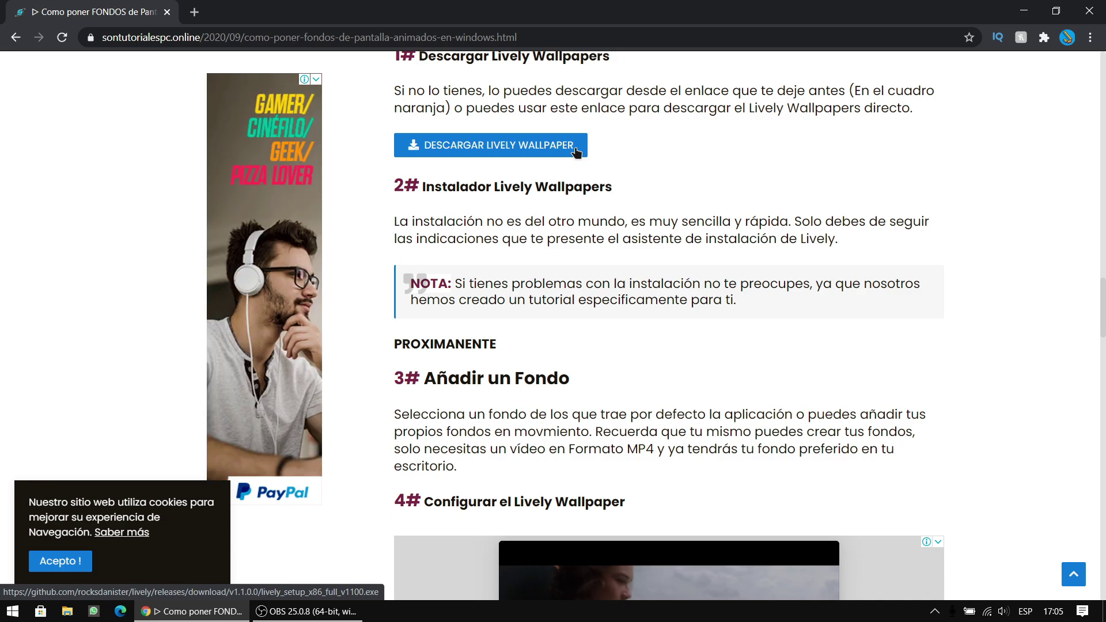
scroll(489, 196, "down", 5)
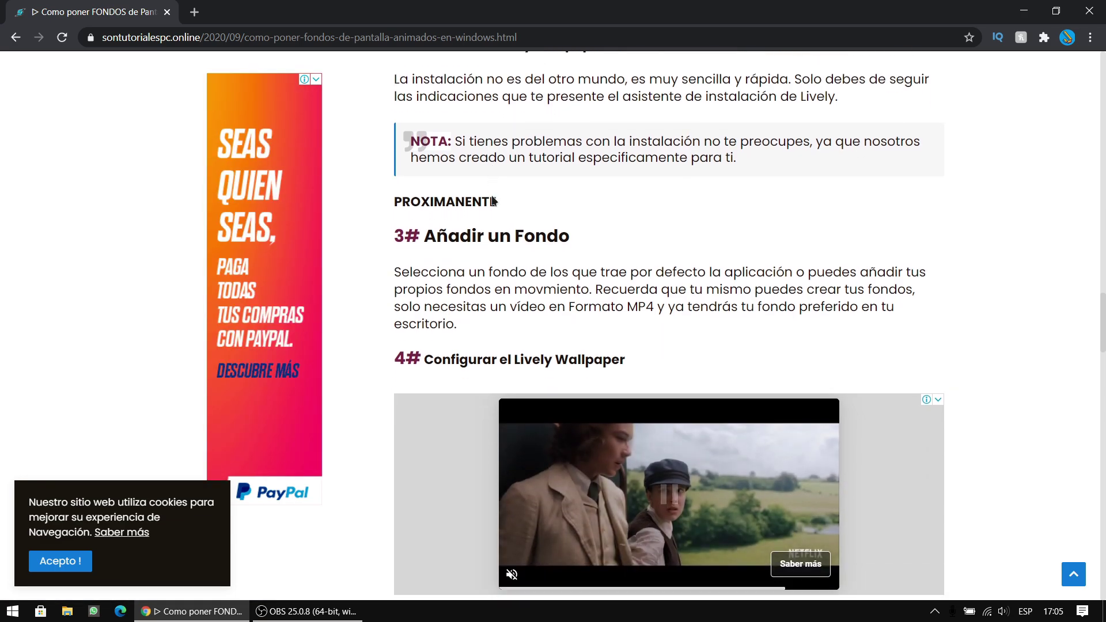
scroll(496, 196, "down", 15)
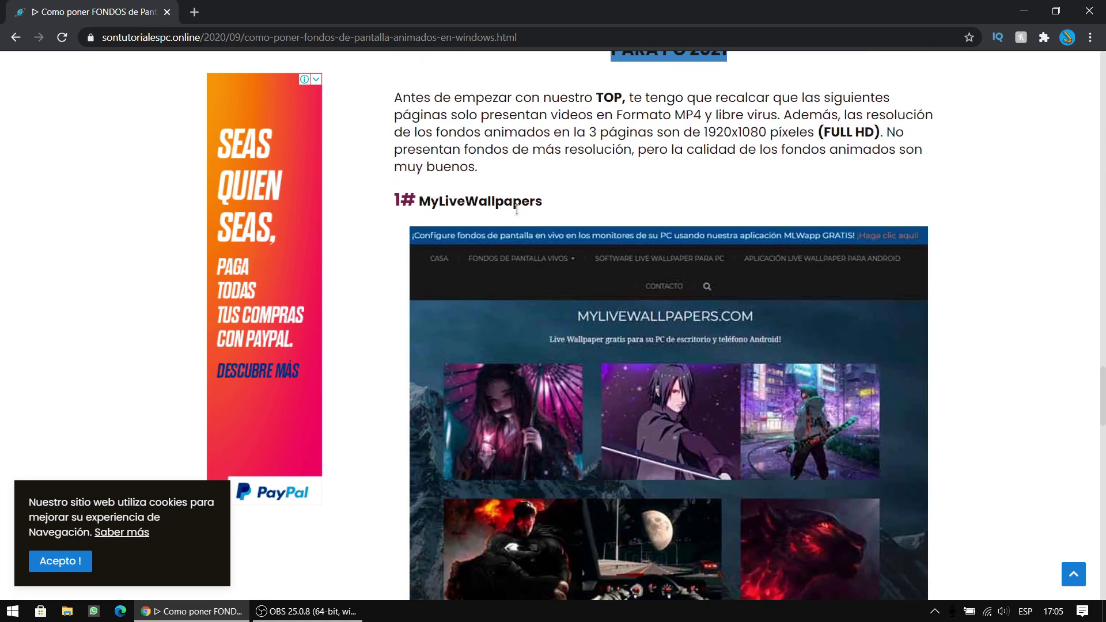
scroll(526, 225, "down", 14)
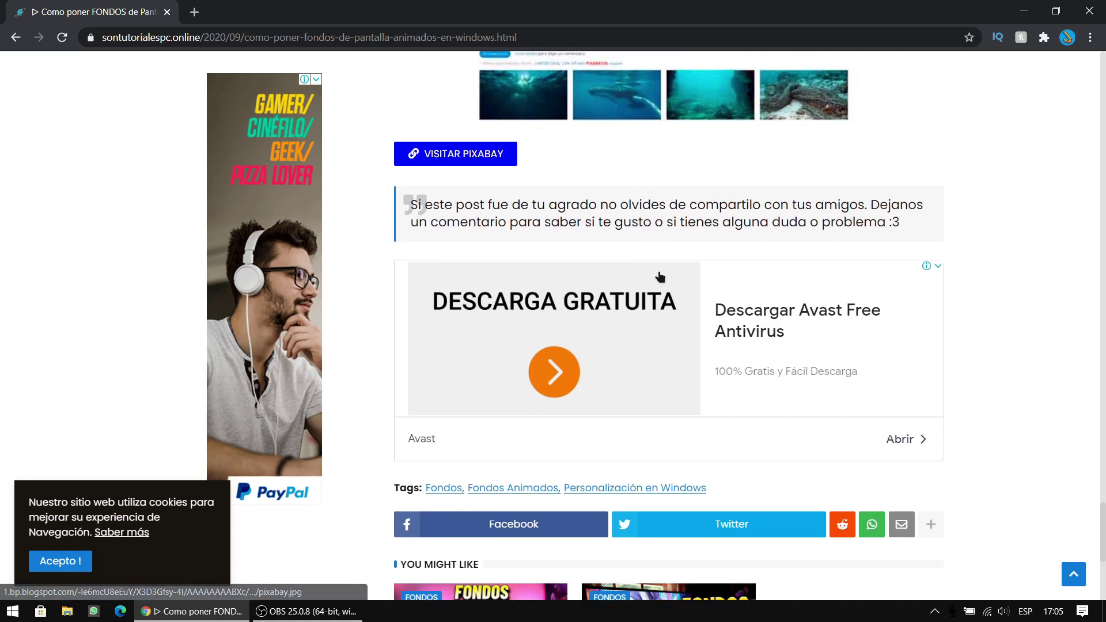
scroll(661, 270, "down", 3)
scroll(662, 268, "up", 4)
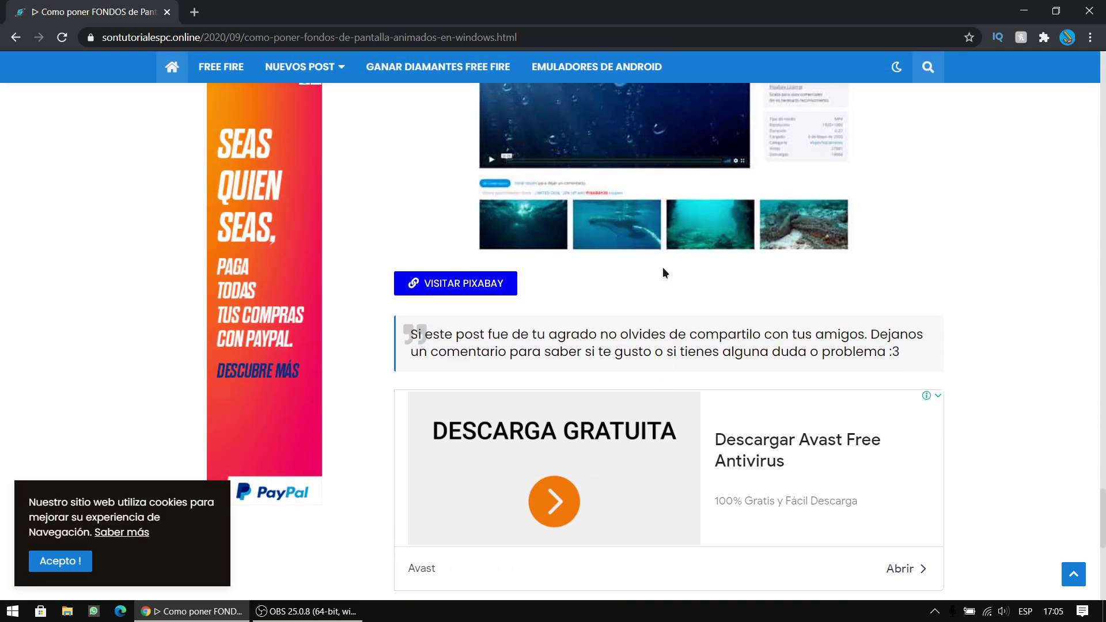
scroll(663, 267, "down", 8)
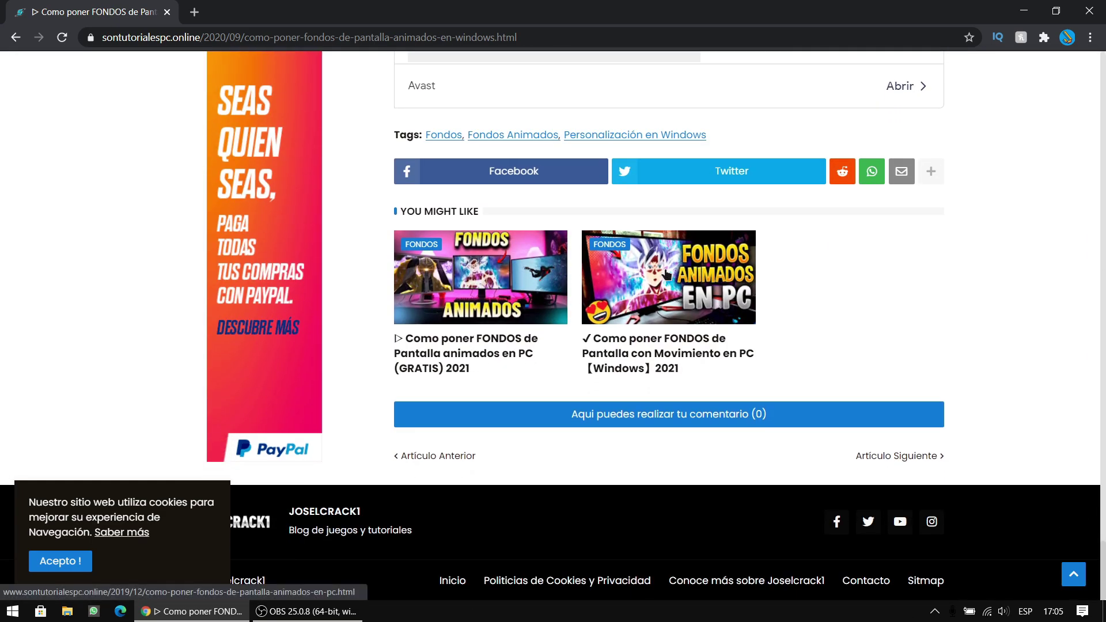
left_click(1089, 11)
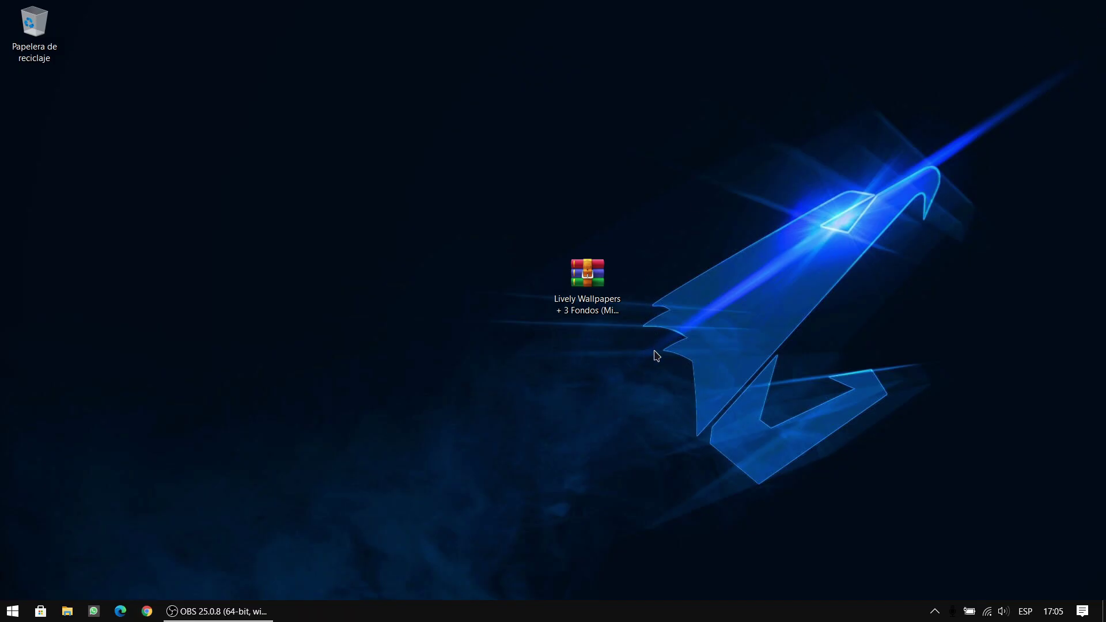
Step: Extract the Lively Wallpapers + 3 Fondos (Miniatura) archive to the desktop and place the extracted folder just below the archive
left_click_drag(655, 350, 525, 249)
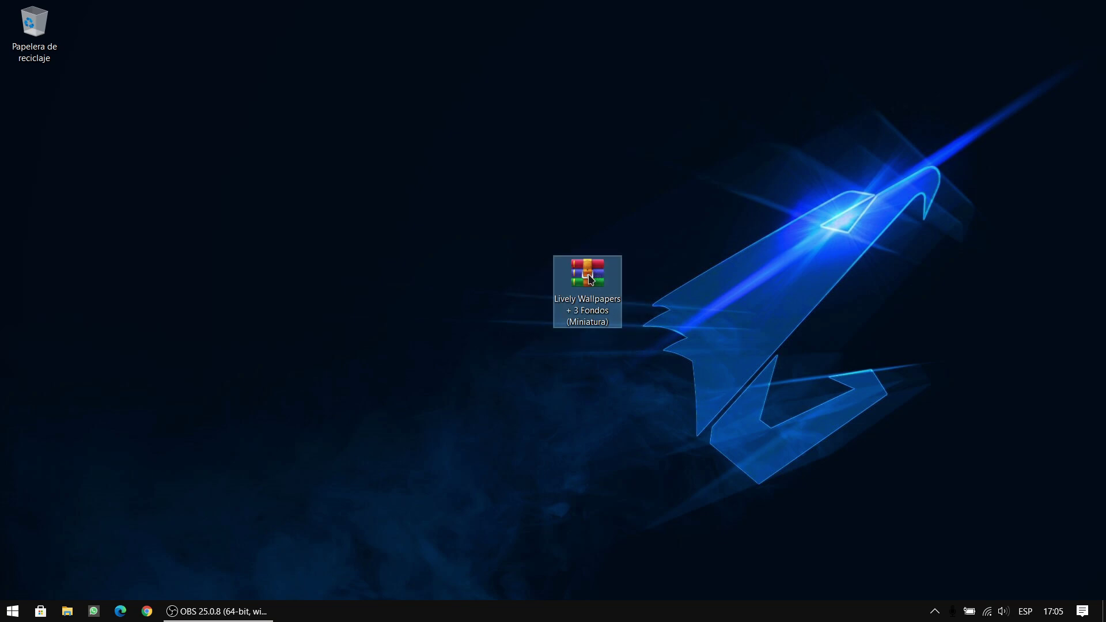
right_click(589, 279)
left_click(646, 332)
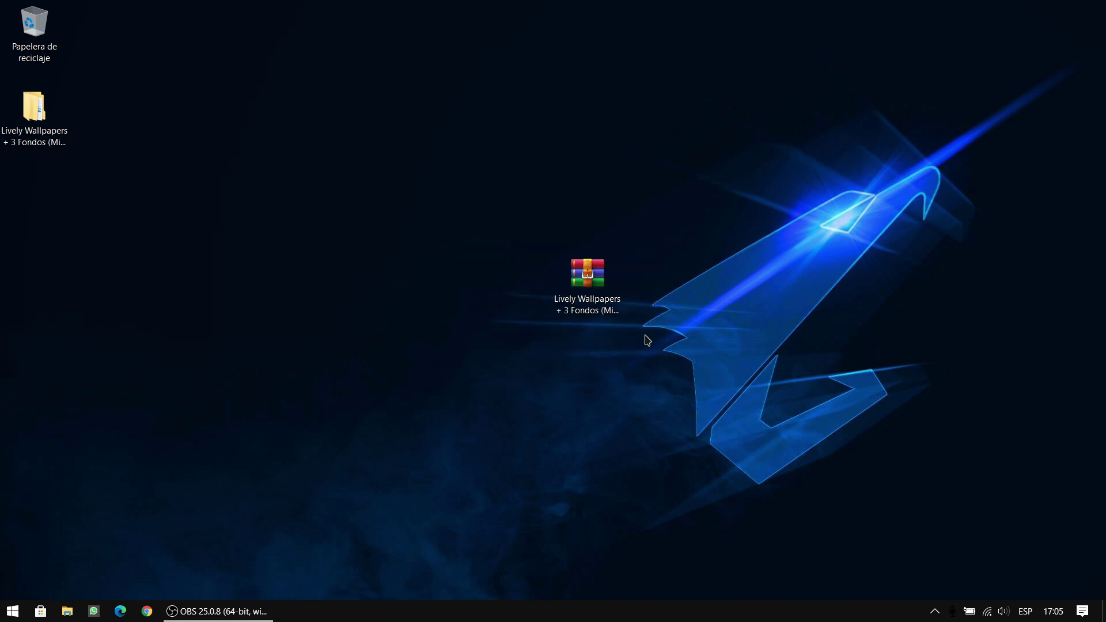
left_click_drag(23, 124, 572, 381)
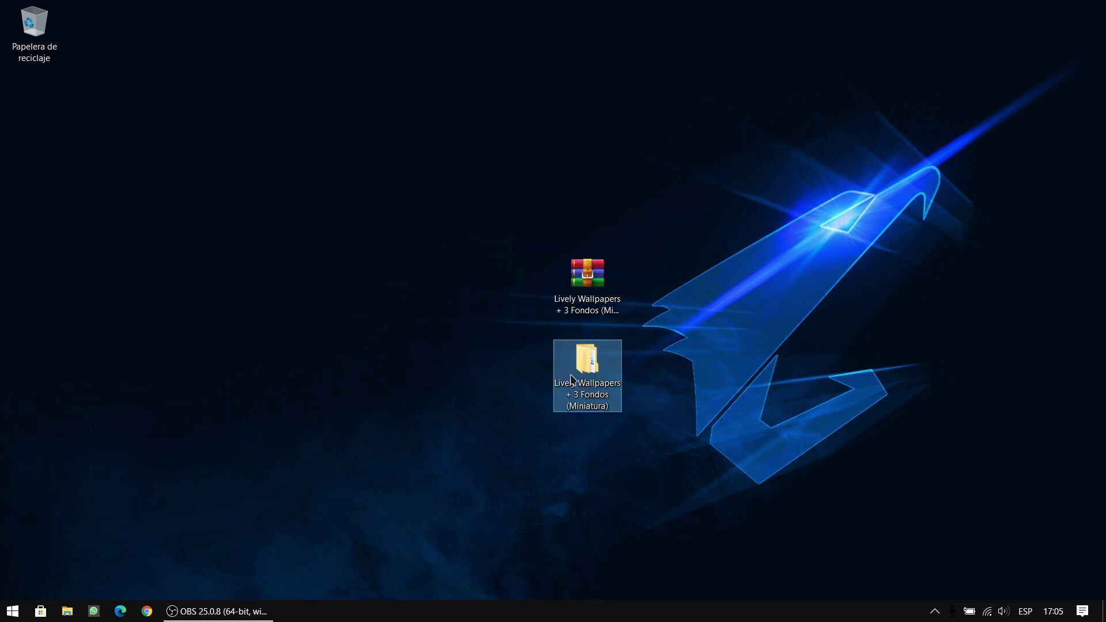
Step: Run lively_setup_x86_full_v1100 as administrator from the Aplicación - Instalador subfolder of the extracted folder
double_click(589, 370)
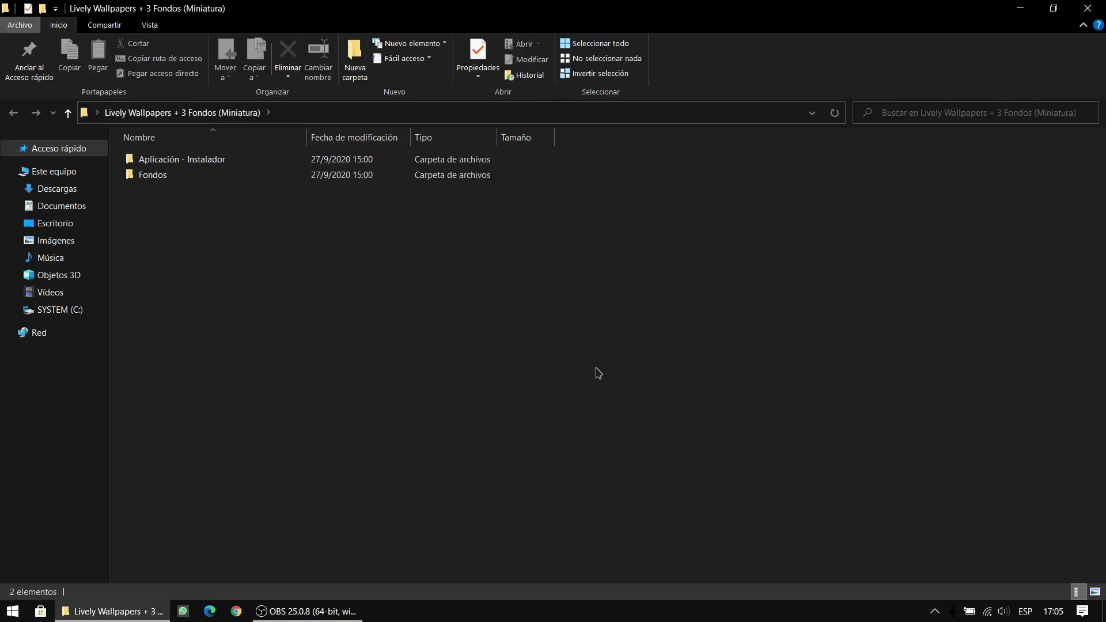
left_click_drag(291, 200, 122, 162)
left_click(123, 162)
left_click(164, 177)
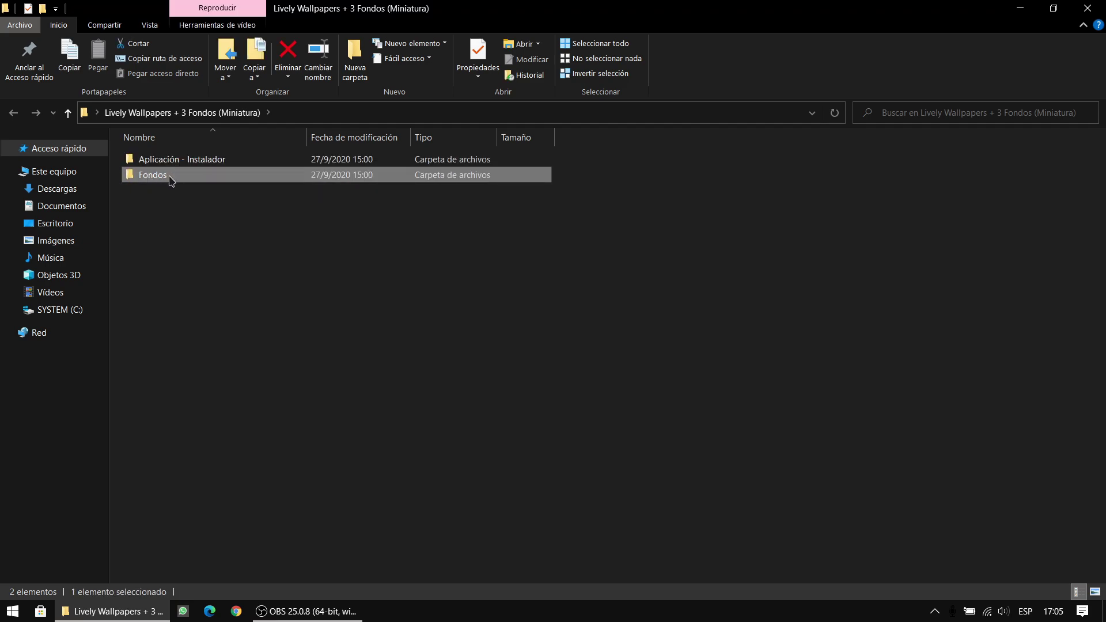
left_click(164, 163)
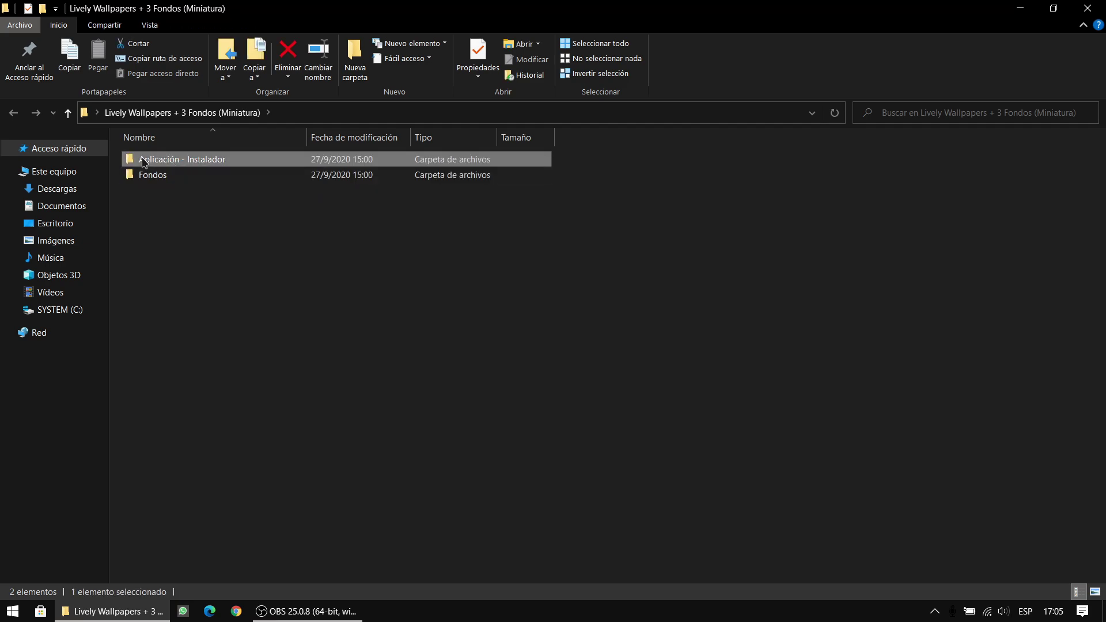
double_click(195, 166)
left_click(193, 166)
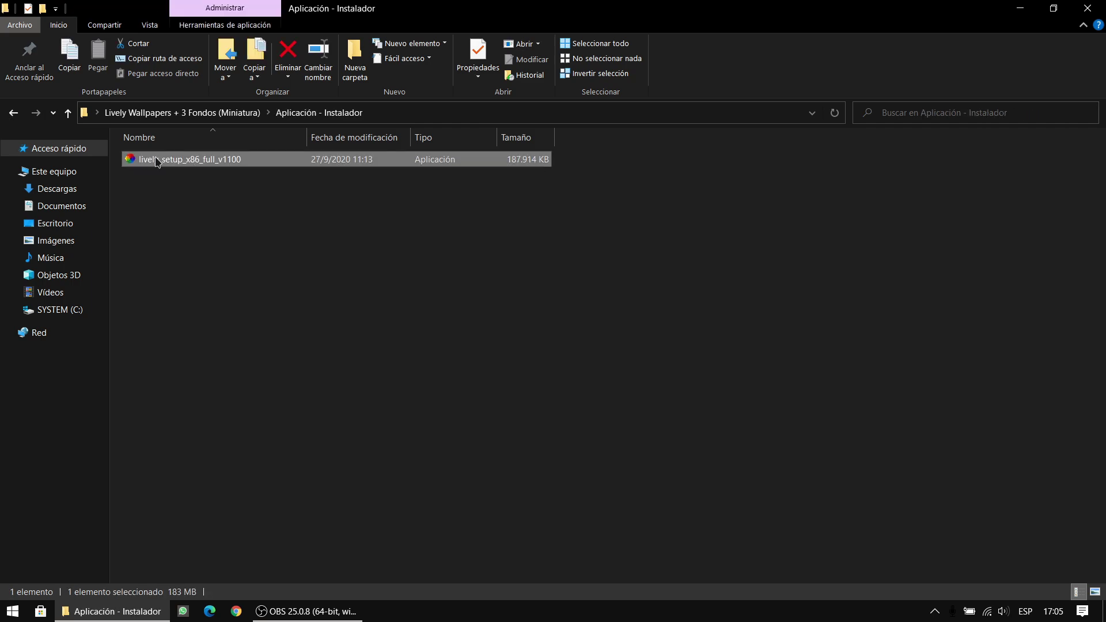
right_click(193, 166)
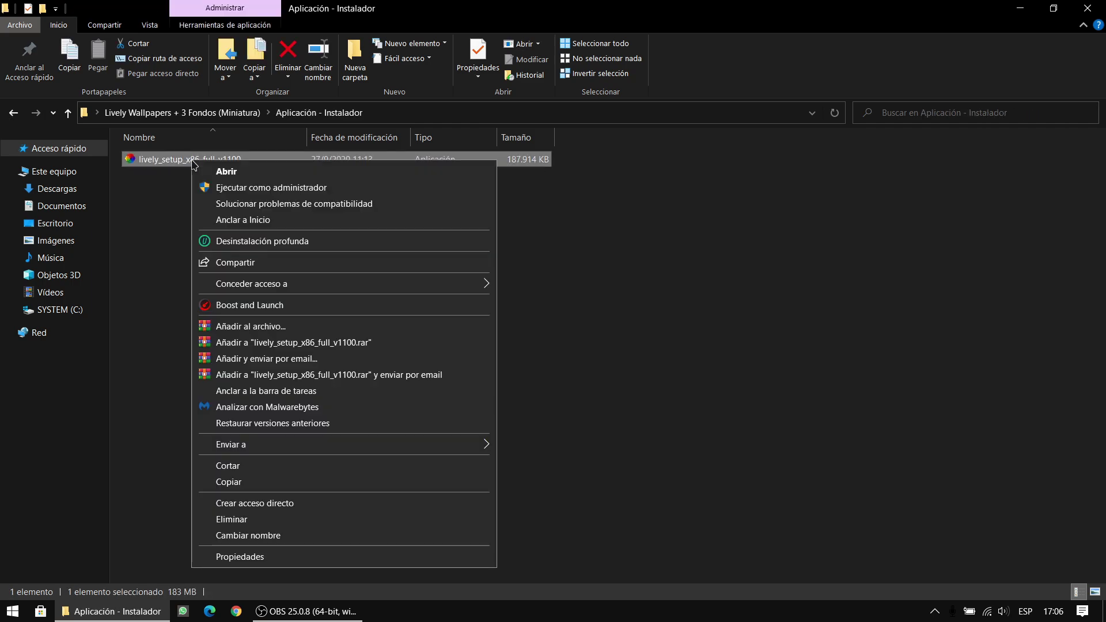
left_click(283, 189)
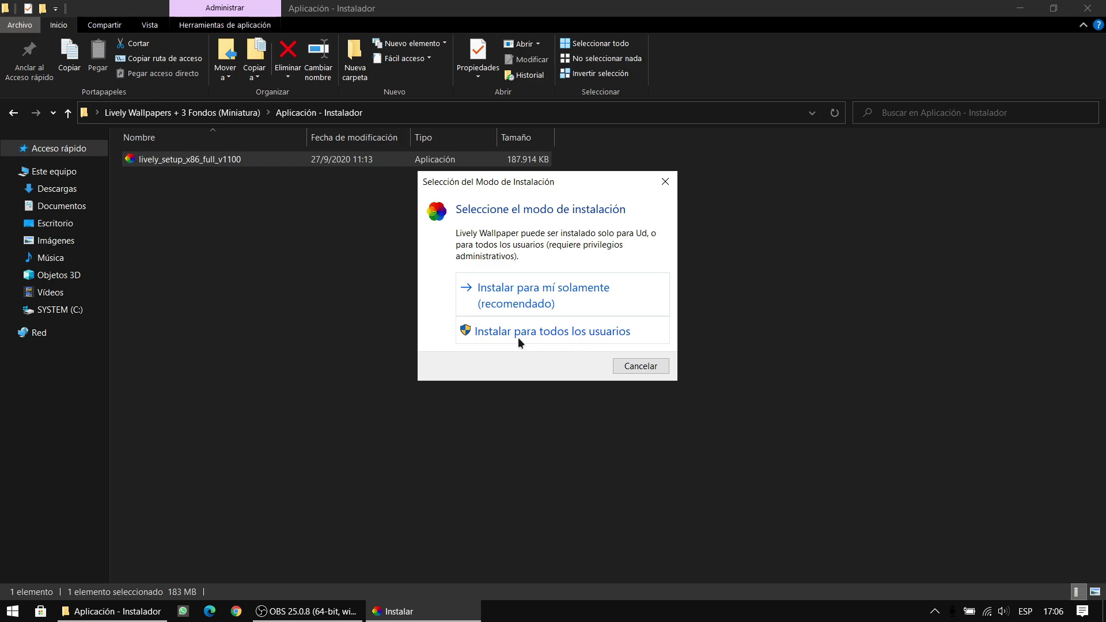
Step: Choose to install Lively Wallpaper for all users, with Español as the installation language
left_click(565, 333)
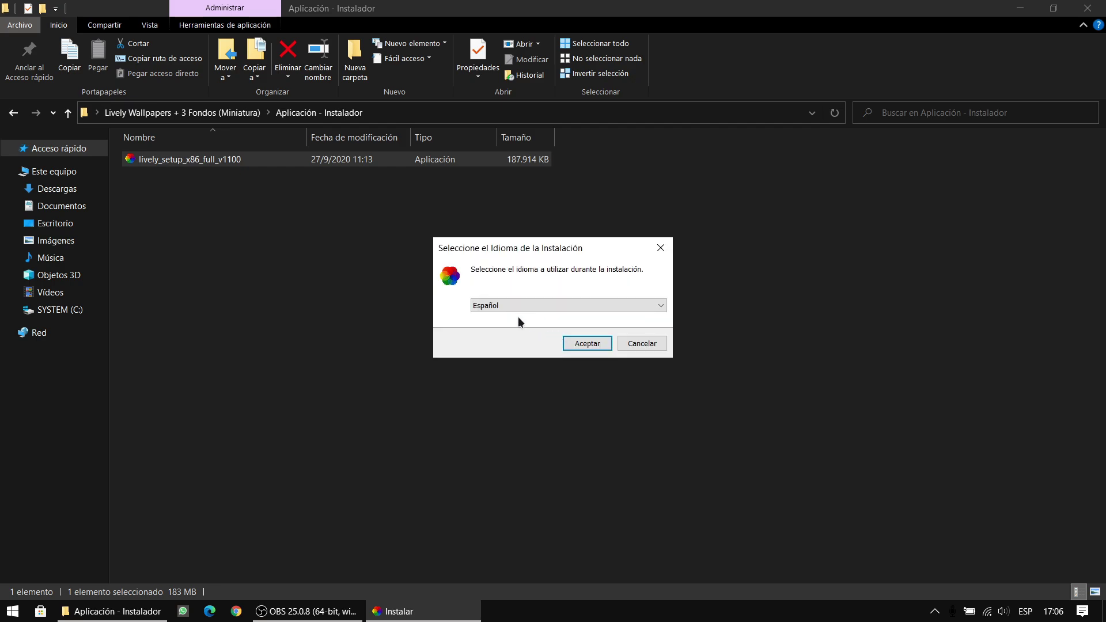
left_click(486, 306)
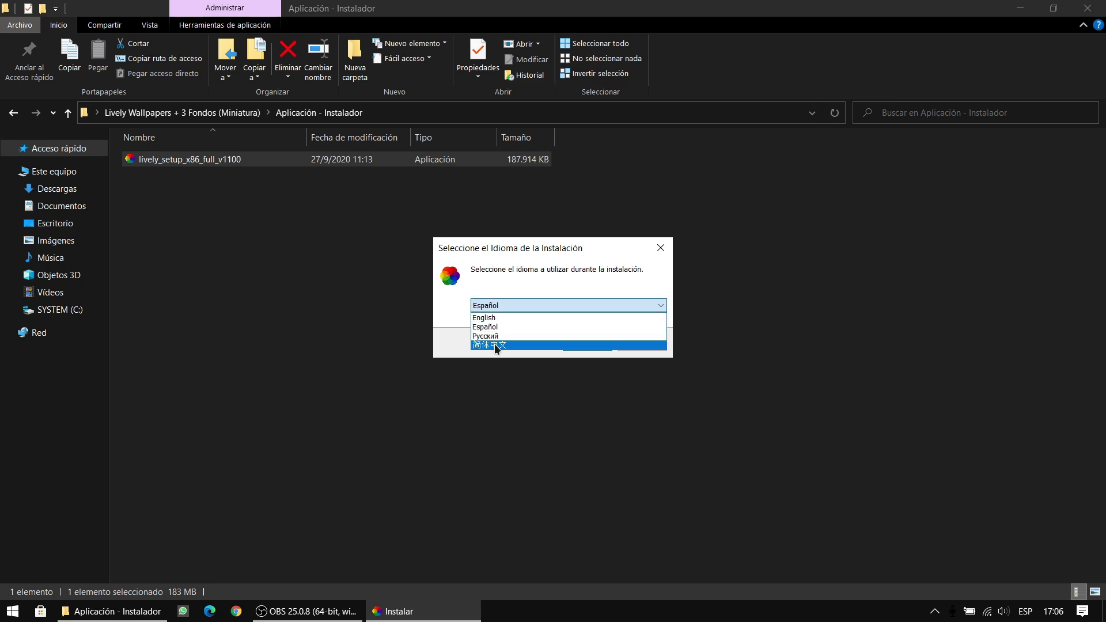
left_click(488, 328)
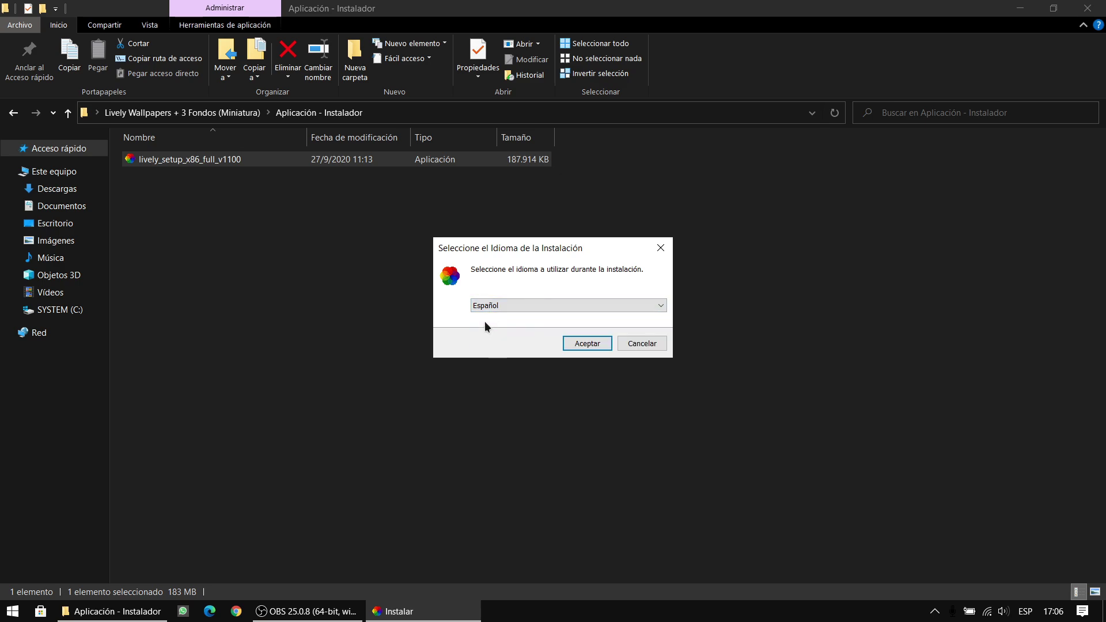
left_click(587, 344)
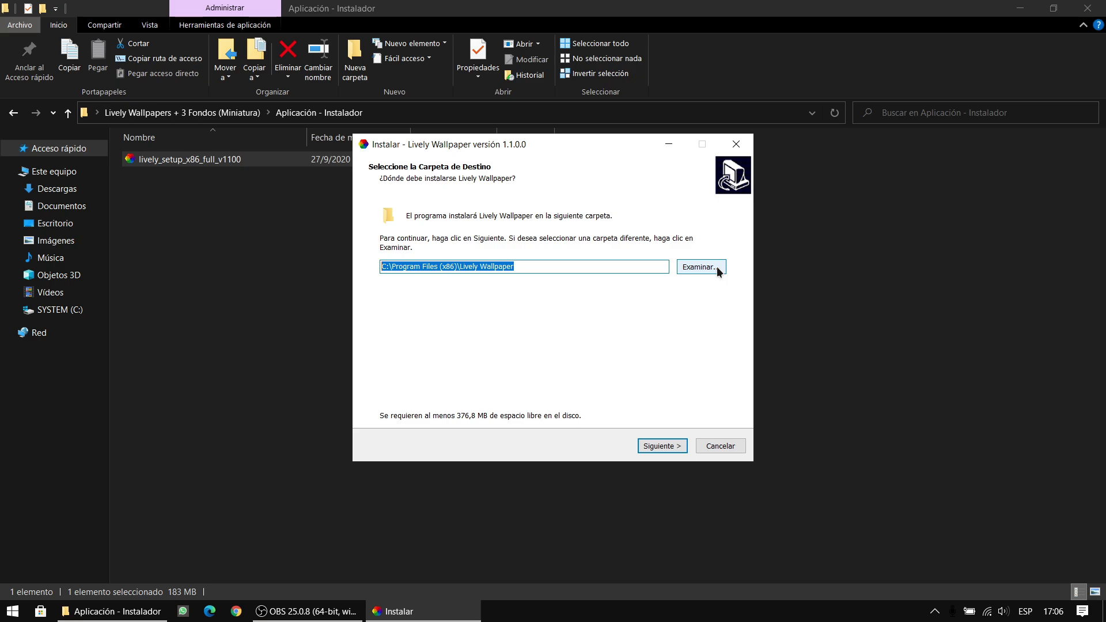
Step: Install to C:\Program Files (x86)\Lively Wallpaper with a desktop shortcut and startup with Windows, and launch the program on finishing
left_click(671, 447)
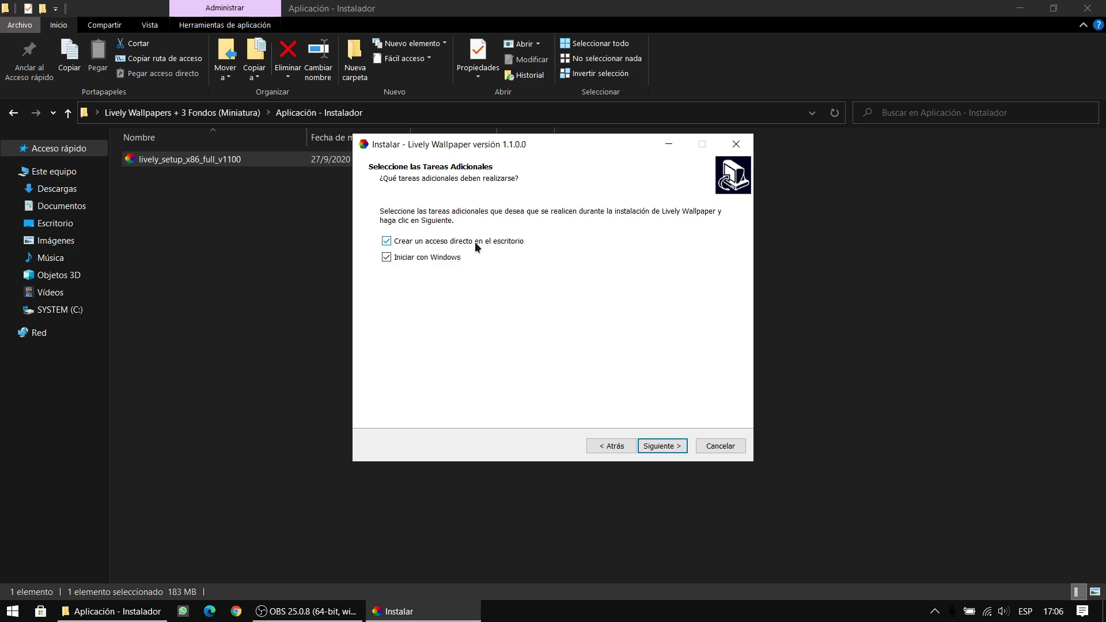
left_click(391, 242)
left_click(664, 447)
left_click(663, 446)
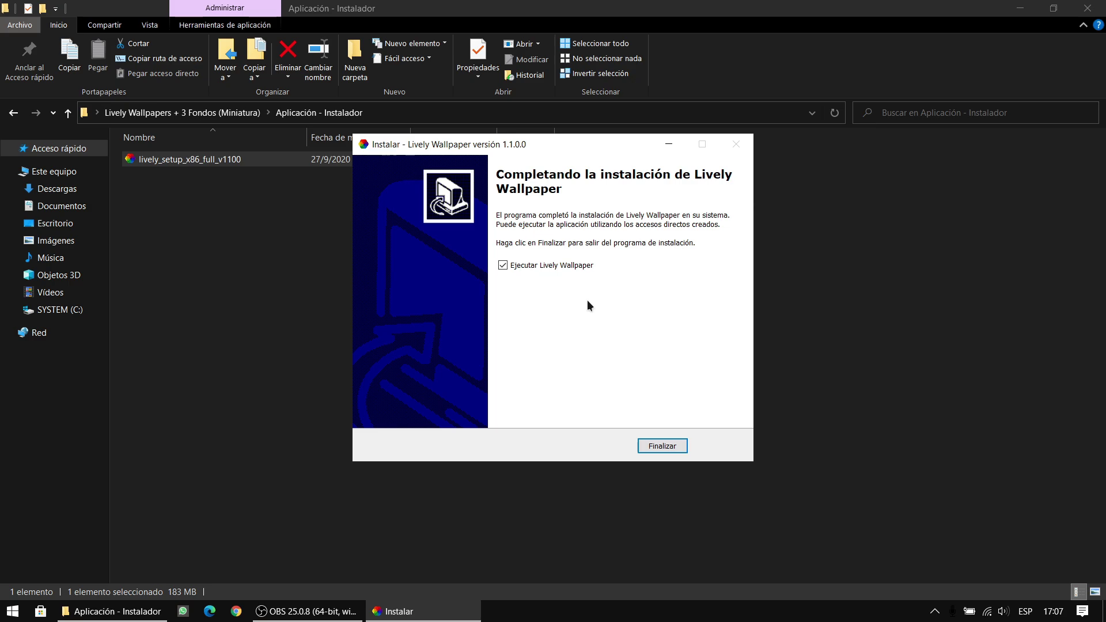
left_click(504, 265)
left_click(674, 447)
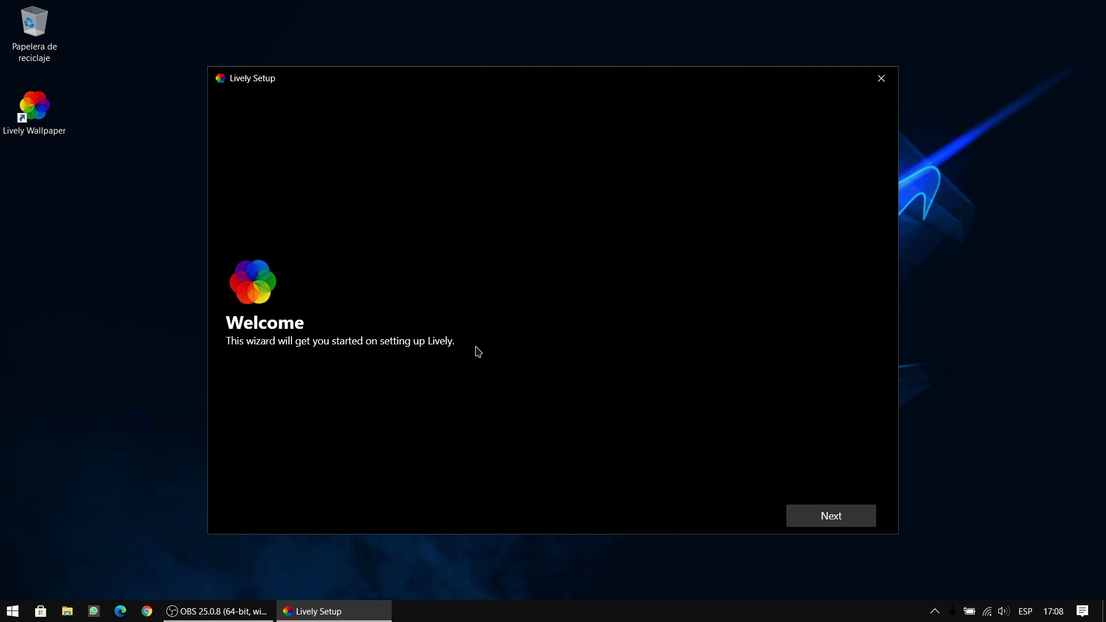
Step: Complete the Lively Setup wizard with Start with Windows on and the Lite user interface
left_click(834, 518)
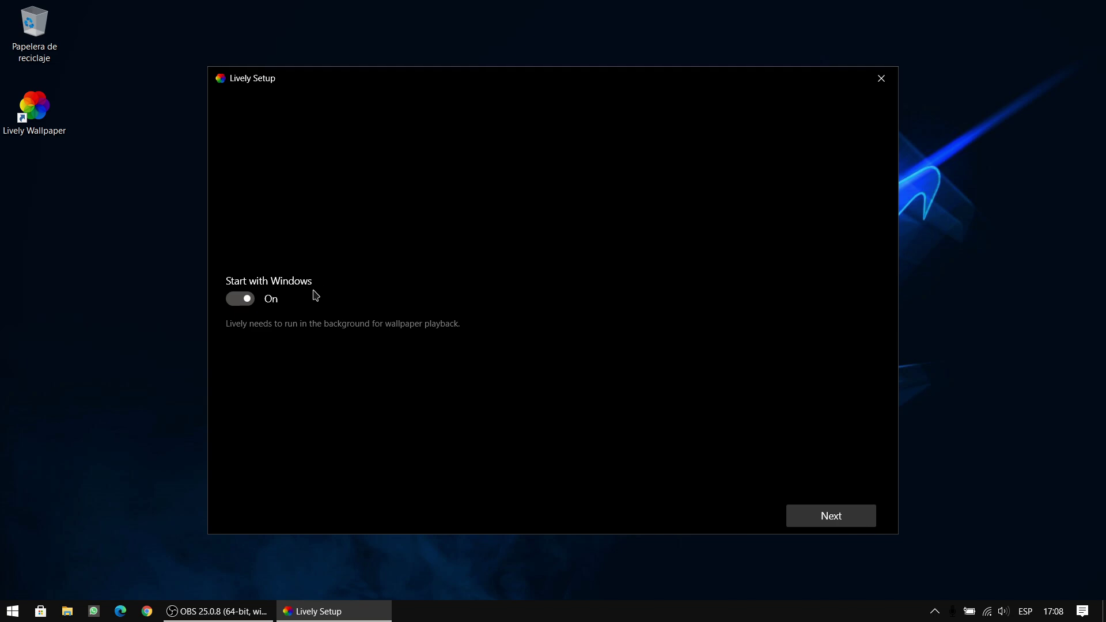
left_click(238, 302)
left_click(243, 305)
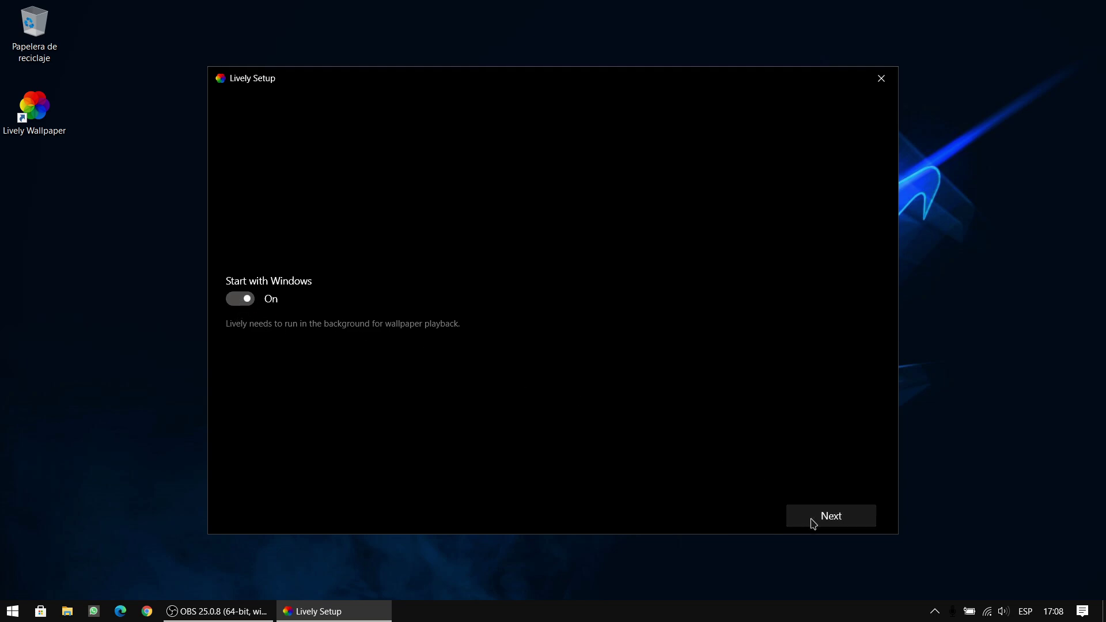
left_click(829, 519)
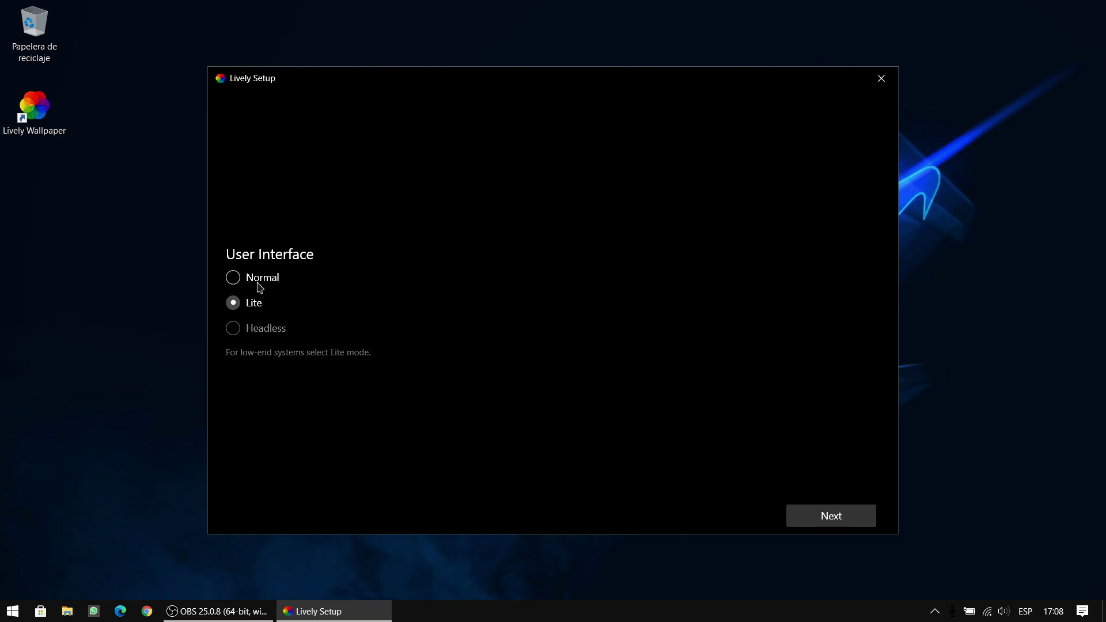
left_click(233, 279)
left_click(238, 308)
left_click(834, 521)
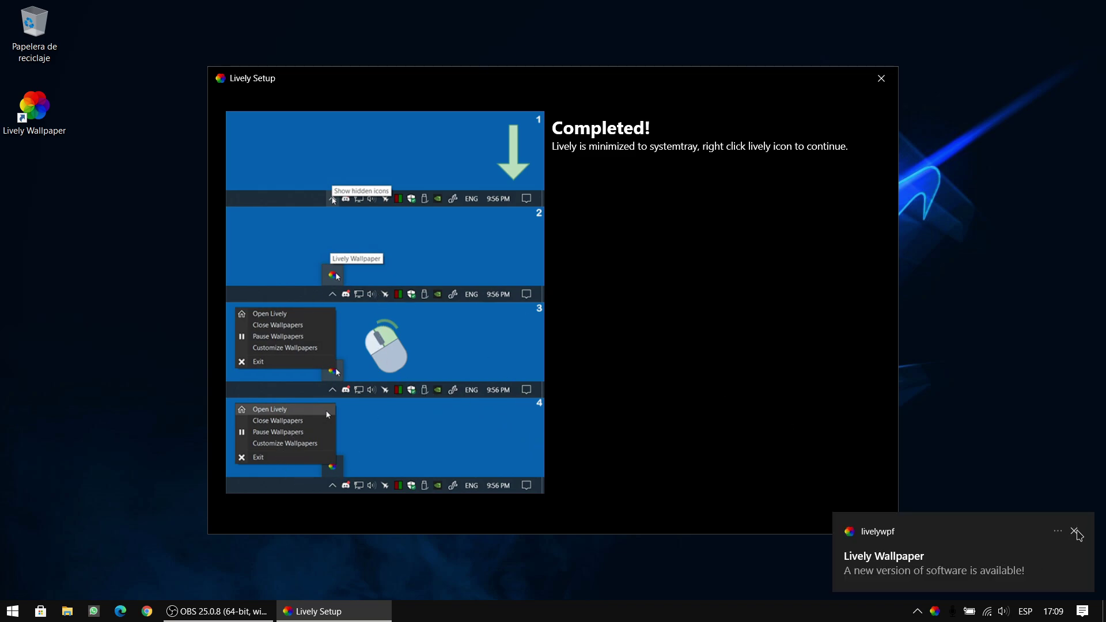
Step: Dismiss the Lively Wallpaper update notification and open the Lively window from its system tray entry
left_click(1077, 533)
left_click(935, 612)
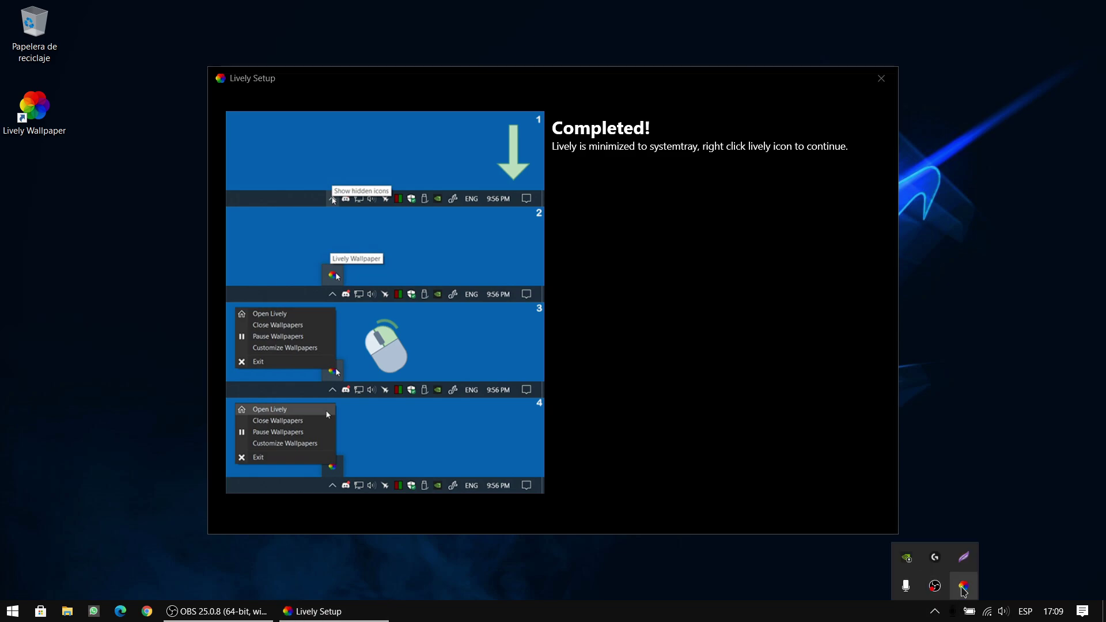
right_click(963, 587)
left_click(886, 482)
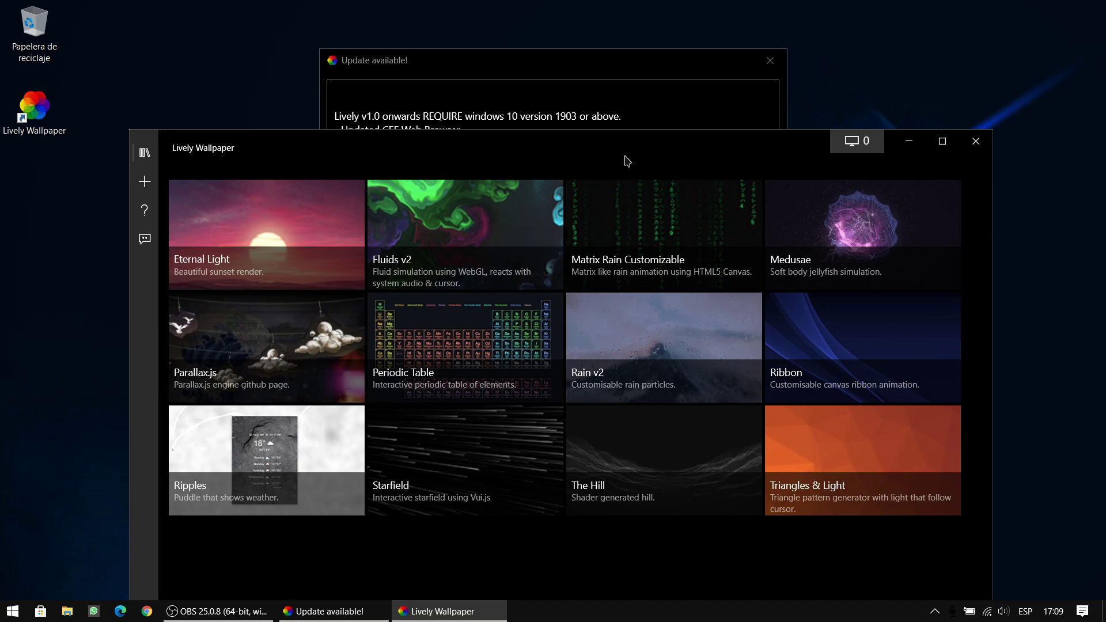
Step: Download the available Lively update and save lively_setup_x86_full_v1130 as an executable in the Escritorio folder
left_click(606, 72)
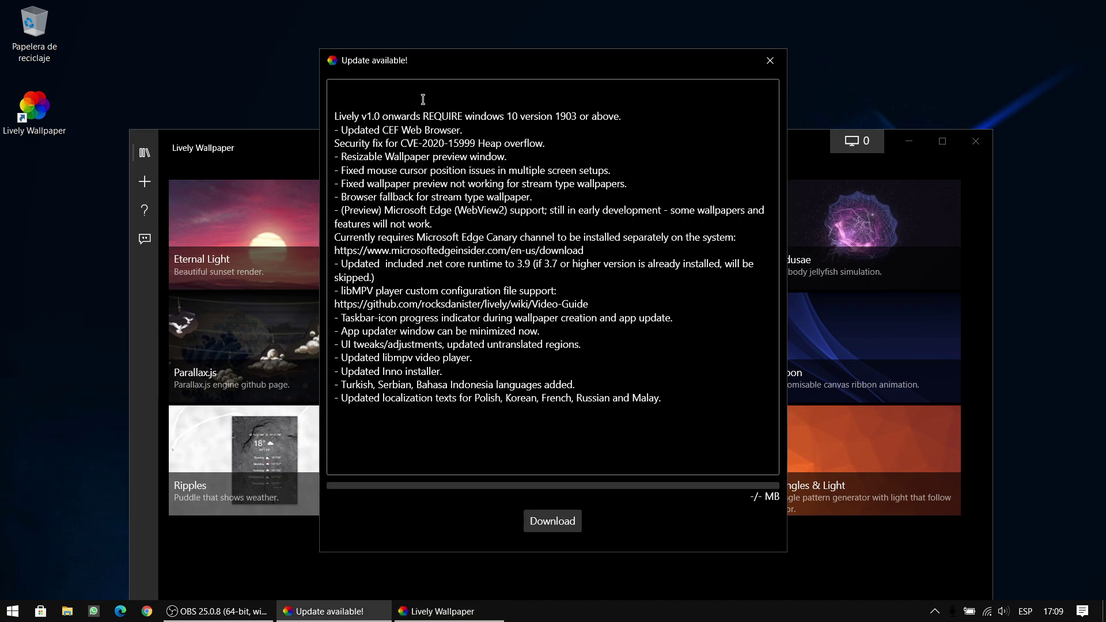
left_click(559, 523)
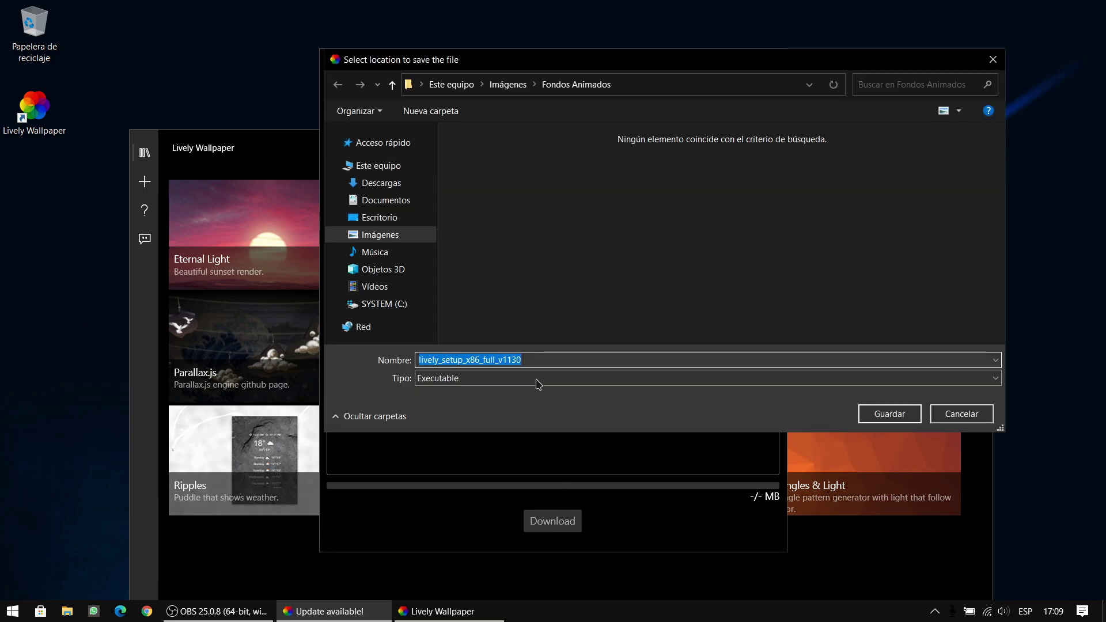
left_click(383, 218)
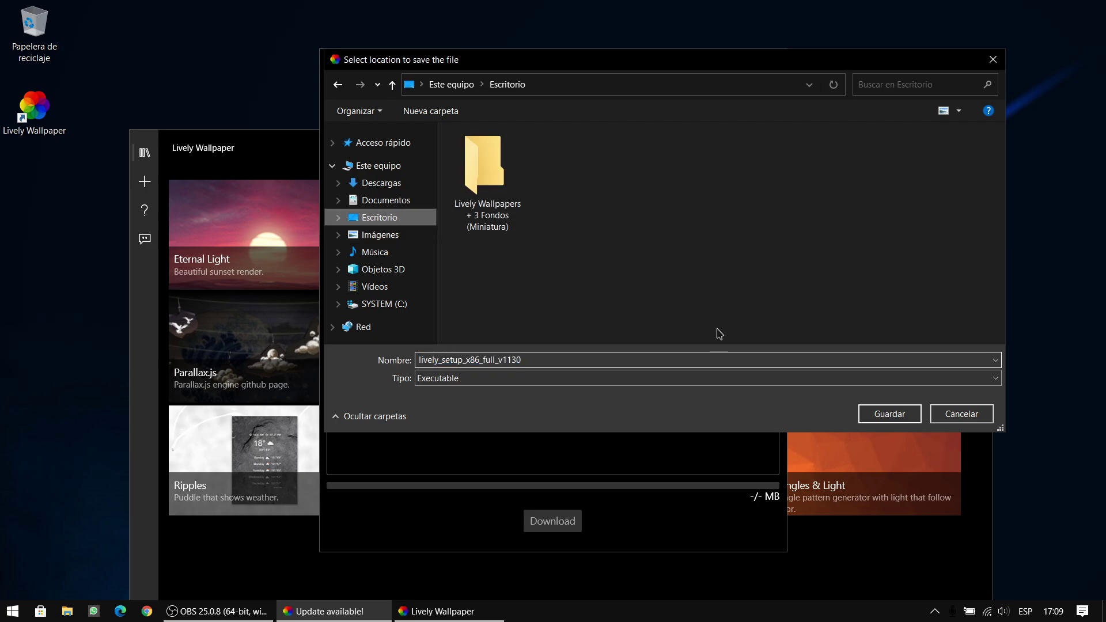
left_click(899, 414)
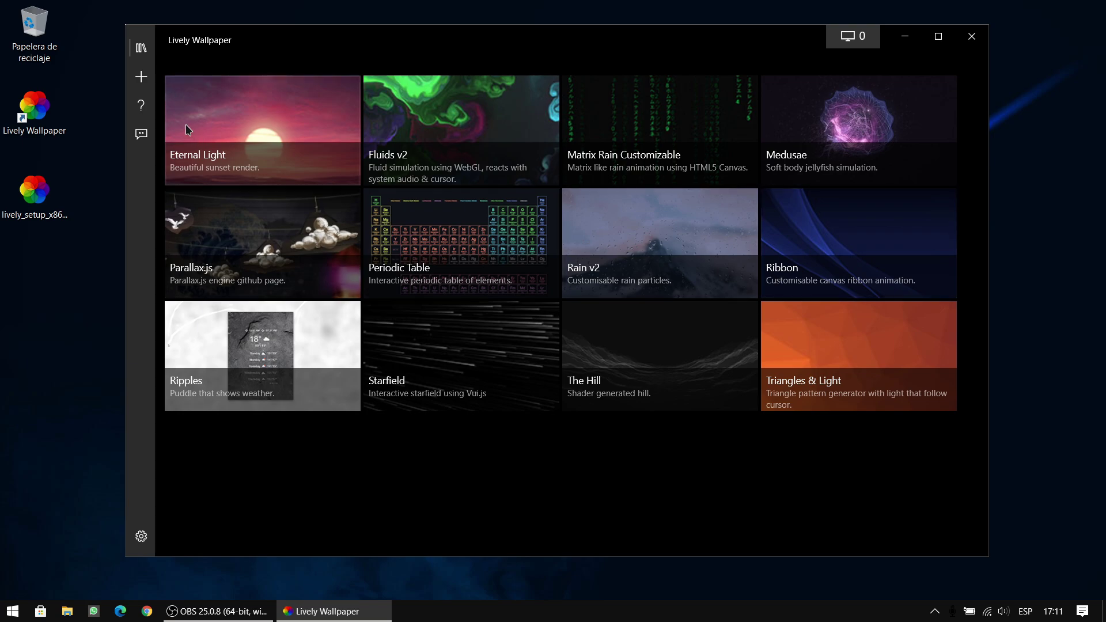
Step: Examine the options for adding a wallpaper, including the file chooser, and close the chooser without picking a file
left_click(144, 84)
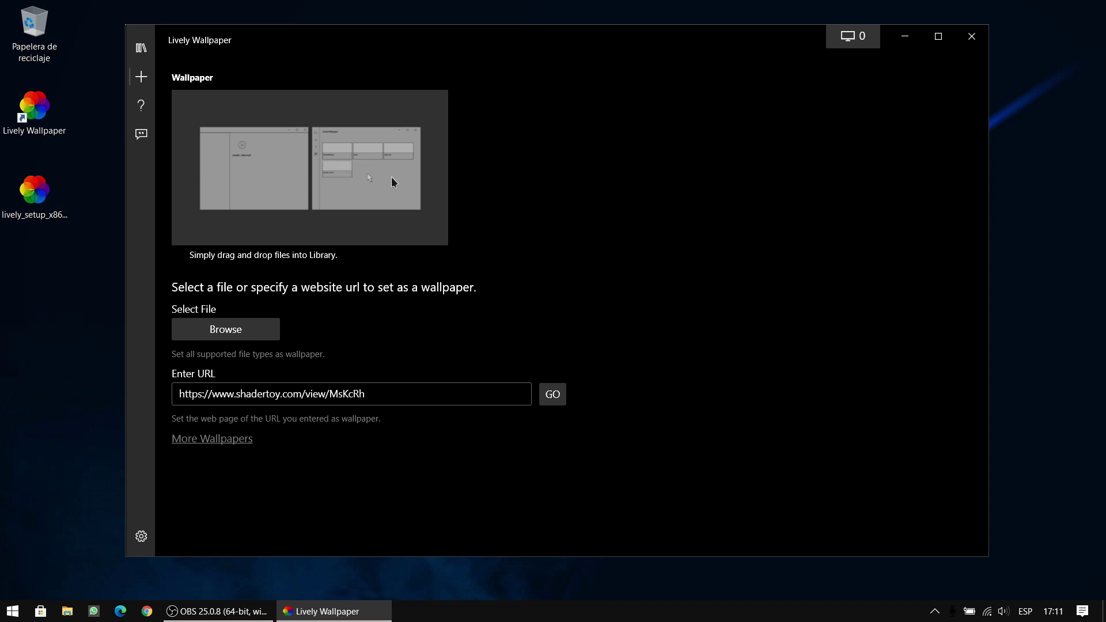
left_click(35, 196)
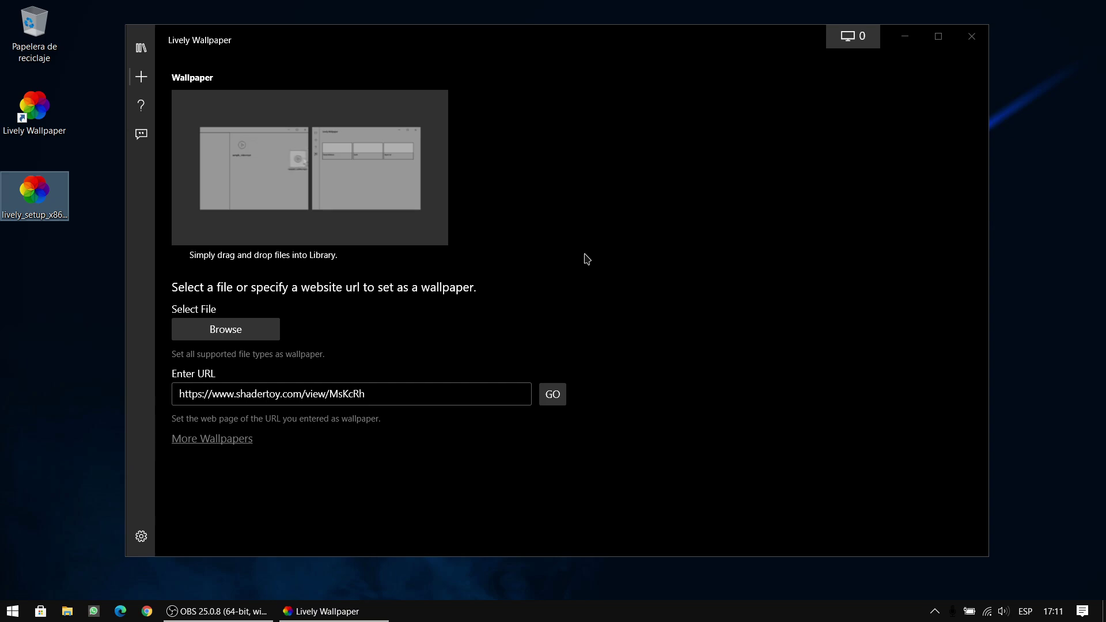
left_click(223, 330)
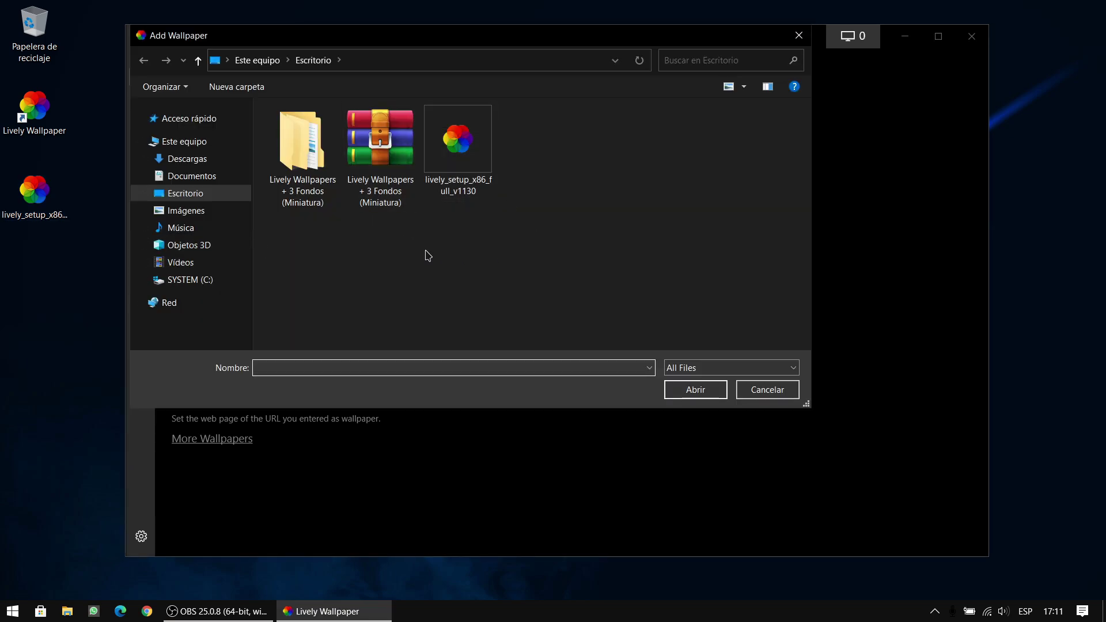
left_click(798, 35)
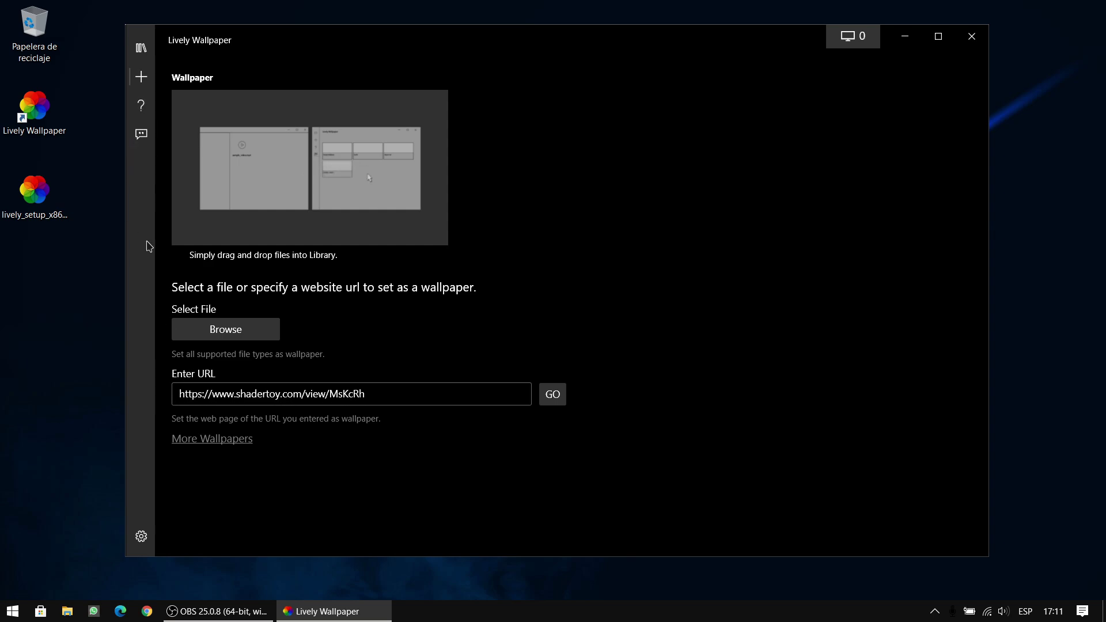
Step: Set the Lively interface language to Español(es) in the general settings
left_click(141, 536)
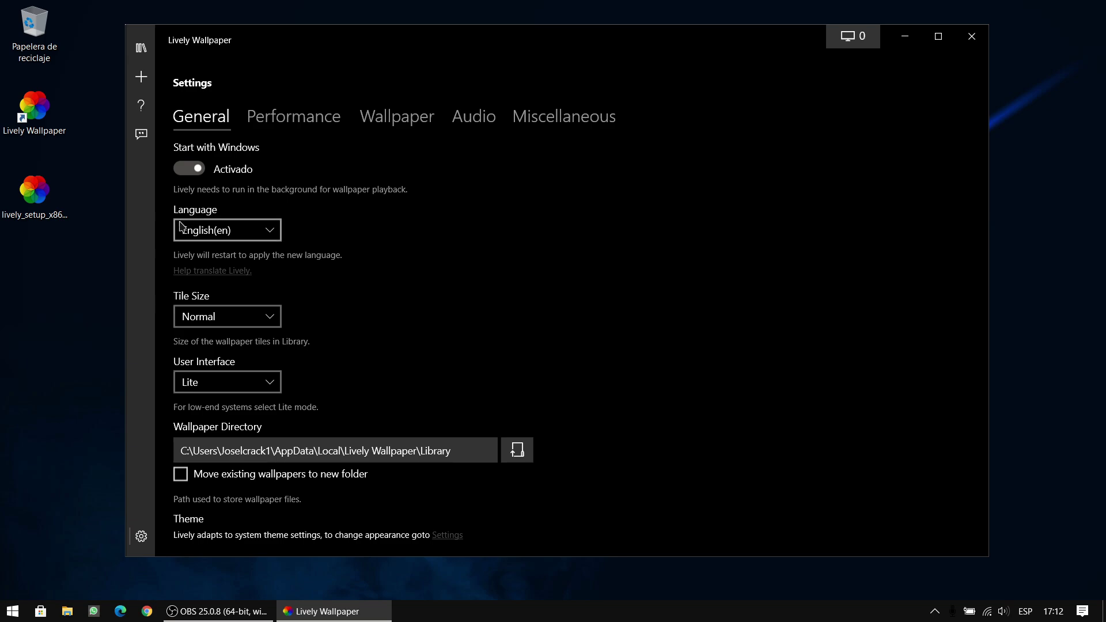
left_click(248, 232)
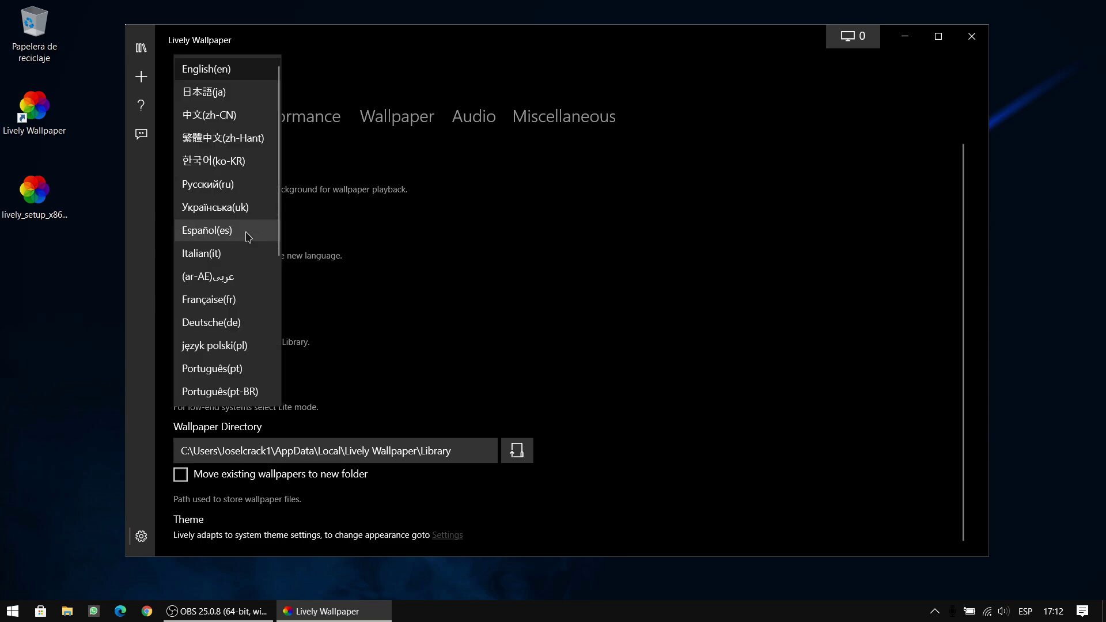
left_click(230, 232)
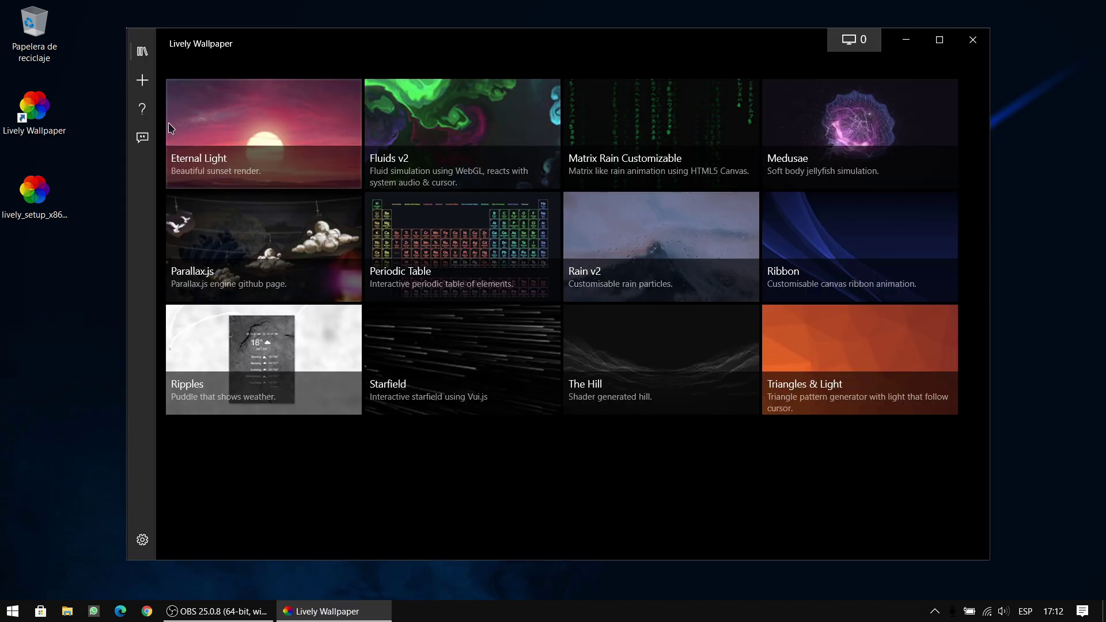
Step: Reopen the general settings and examine the user interface modes, keeping Lite selected
left_click(144, 539)
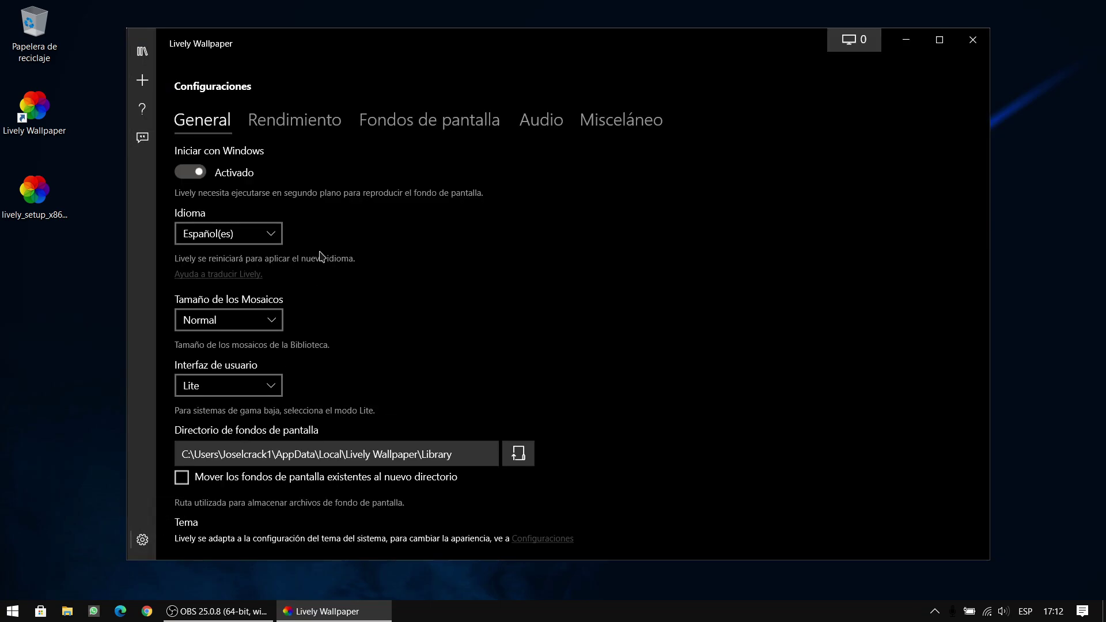
left_click(231, 386)
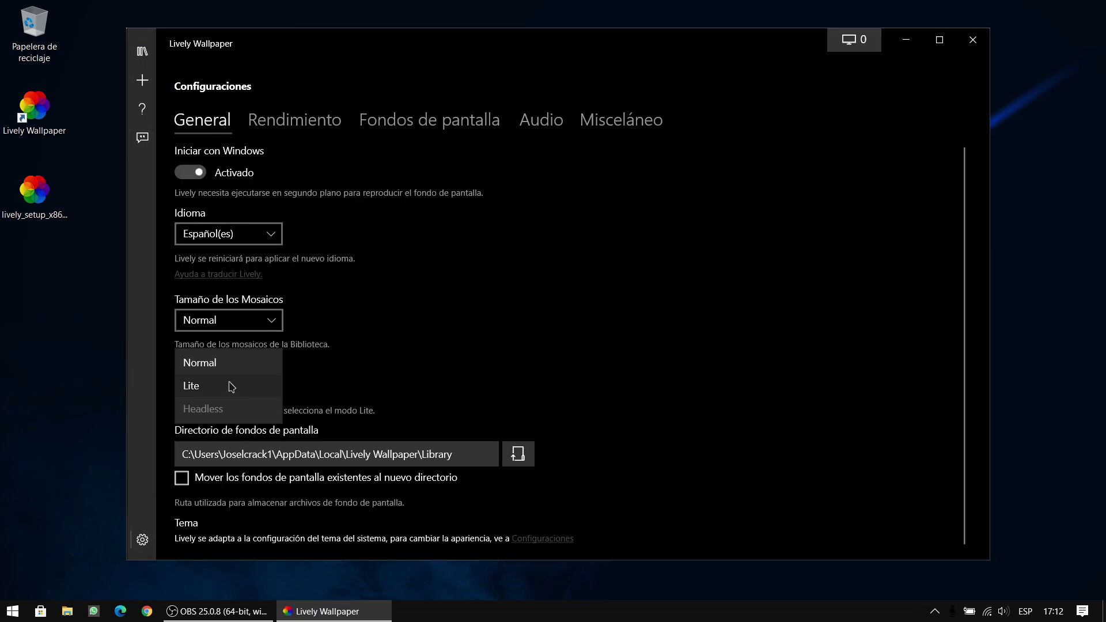
left_click(225, 368)
left_click(228, 387)
left_click(231, 412)
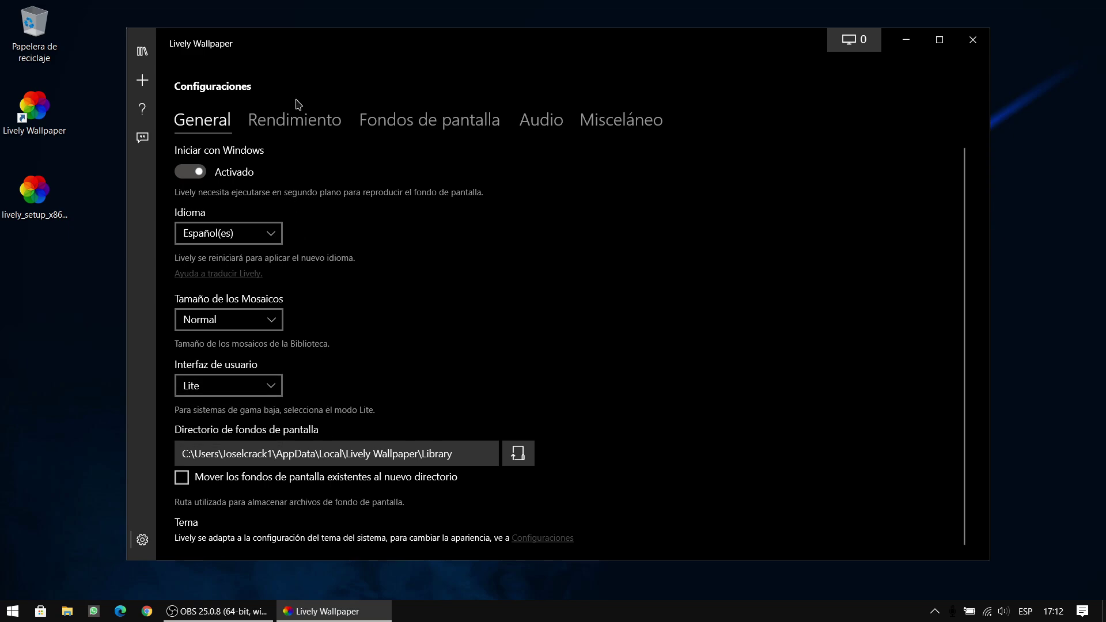
Step: Examine the Rendimiento settings, including the playback rules for full-screen and focused applications
left_click(306, 121)
scroll(405, 259, "down", 1)
scroll(391, 240, "up", 1)
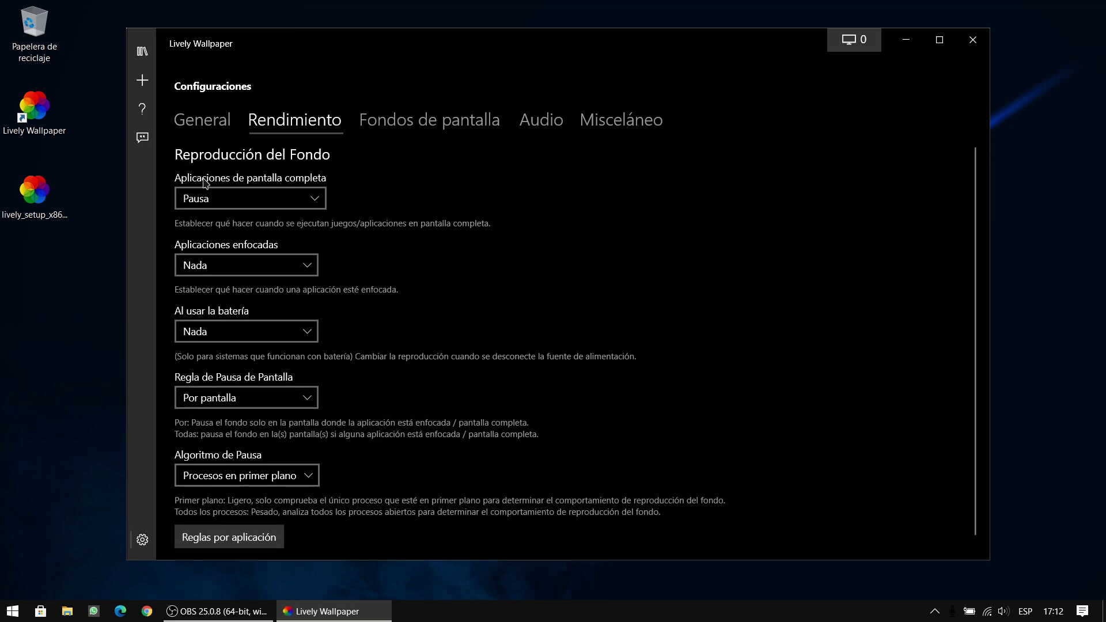
left_click(250, 195)
left_click(282, 197)
left_click(274, 265)
left_click(274, 264)
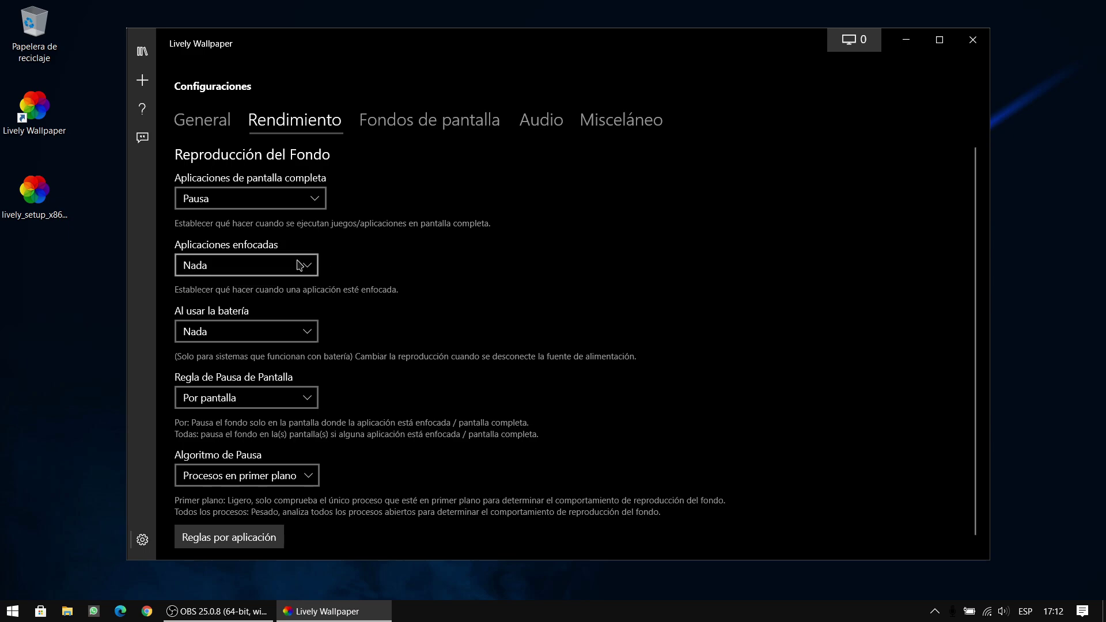
scroll(282, 346, "down", 1)
Step: Examine the Fondos de pantalla settings, including the stream quality choices
left_click(430, 119)
scroll(330, 169, "down", 3)
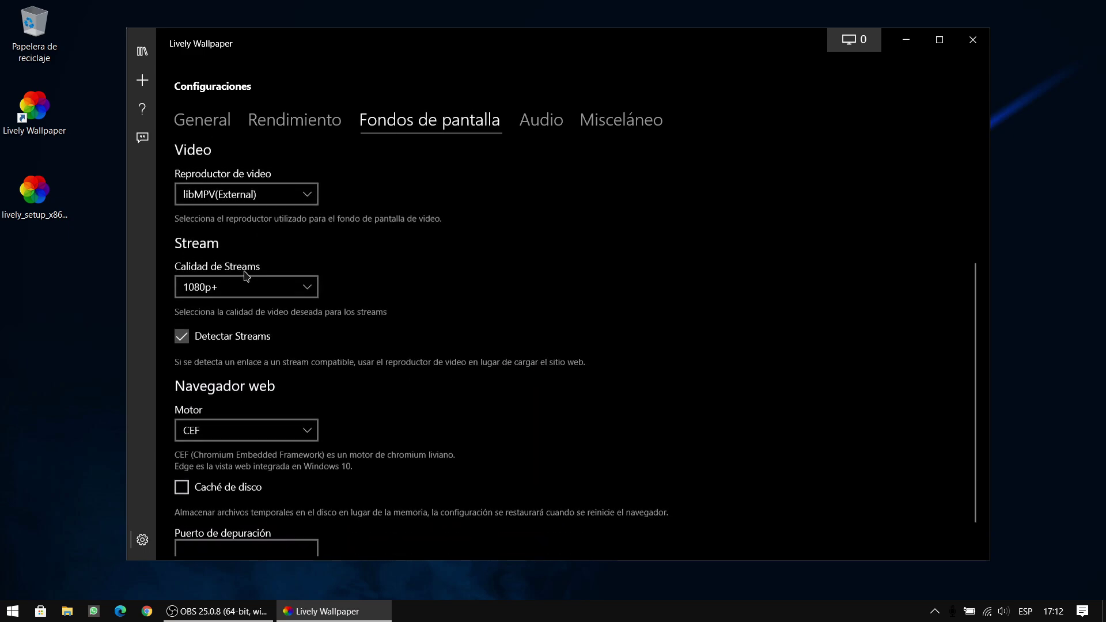
left_click(246, 285)
left_click(246, 286)
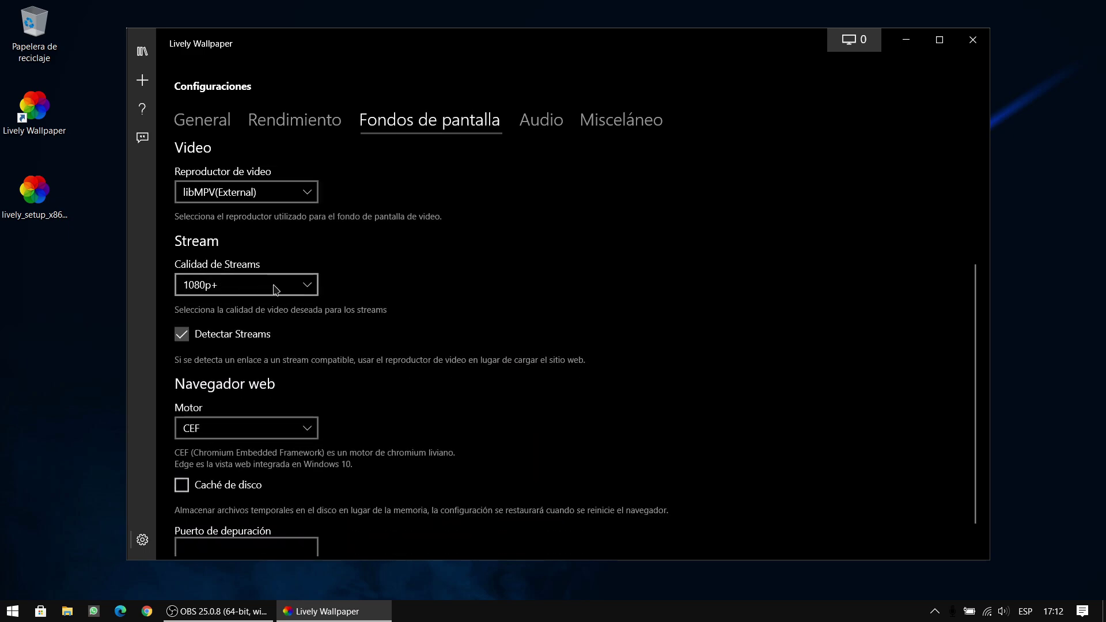
scroll(268, 421, "down", 1)
scroll(279, 461, "up", 6)
Step: Raise the master volume of all wallpapers to the maximum and bring it back to slightly above the midpoint
left_click(548, 124)
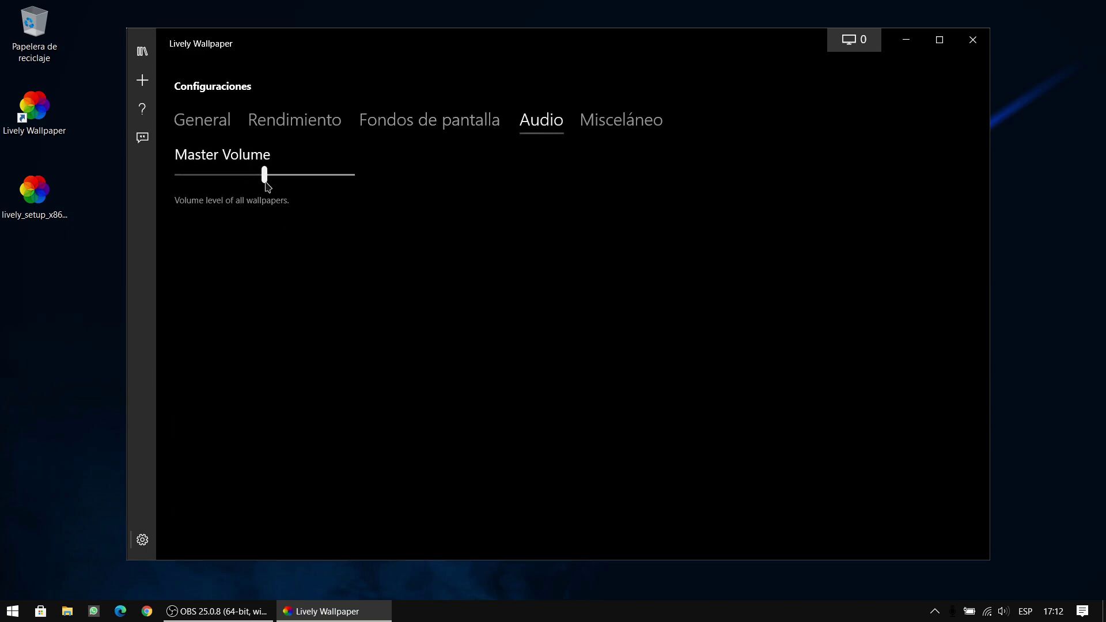
left_click_drag(267, 185, 419, 193)
left_click_drag(354, 185, 280, 174)
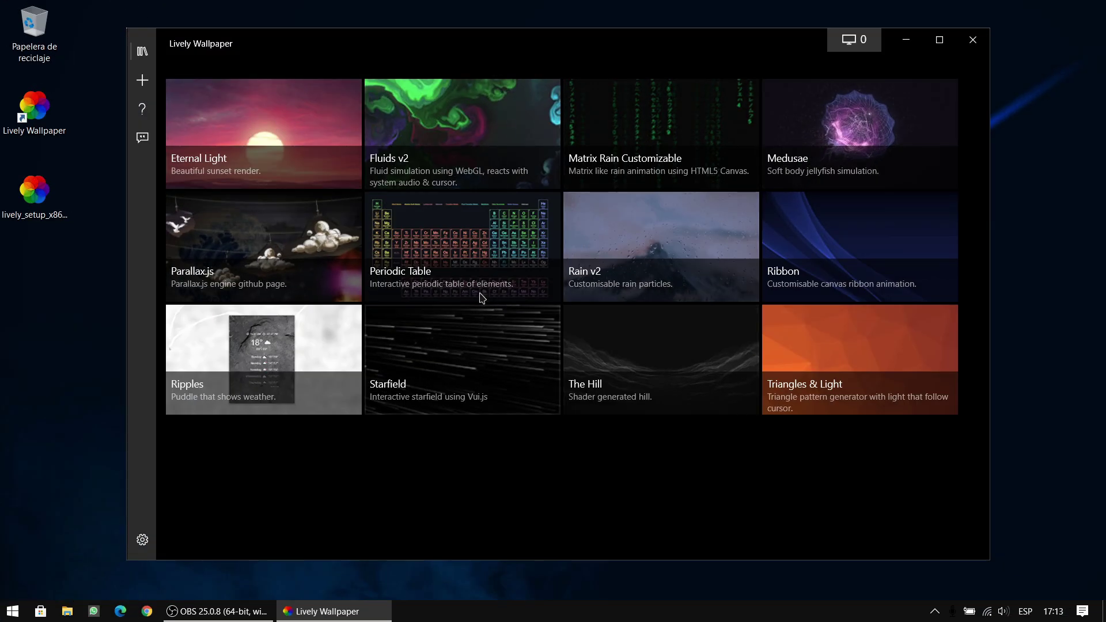
Step: Apply the Periodic Table wallpaper from the library and minimize the Lively window to show the desktop
left_click(467, 264)
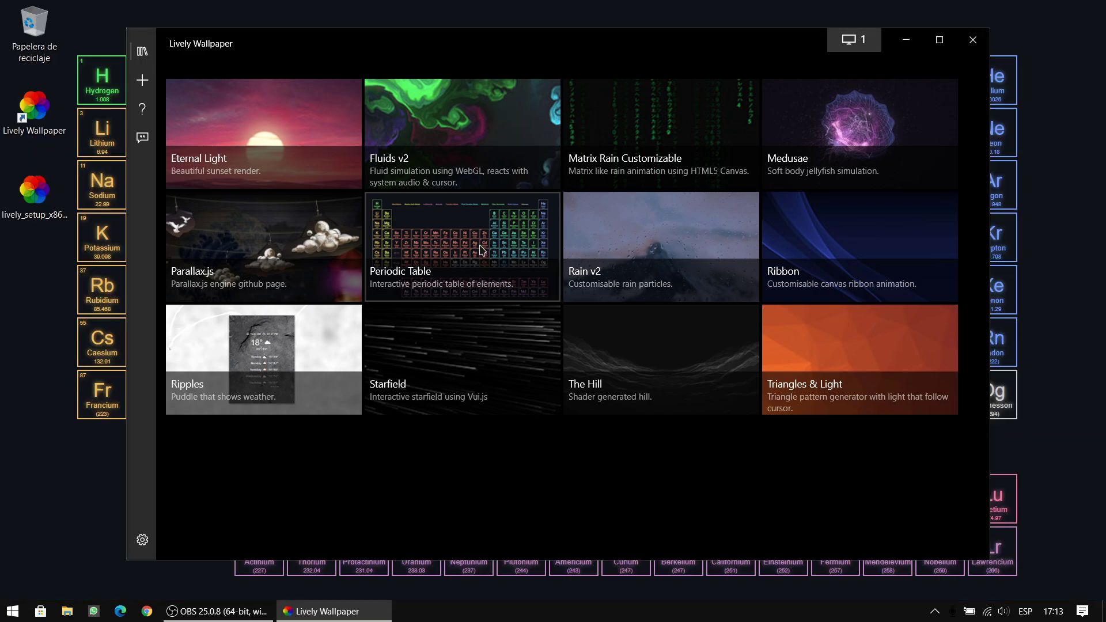
left_click(906, 42)
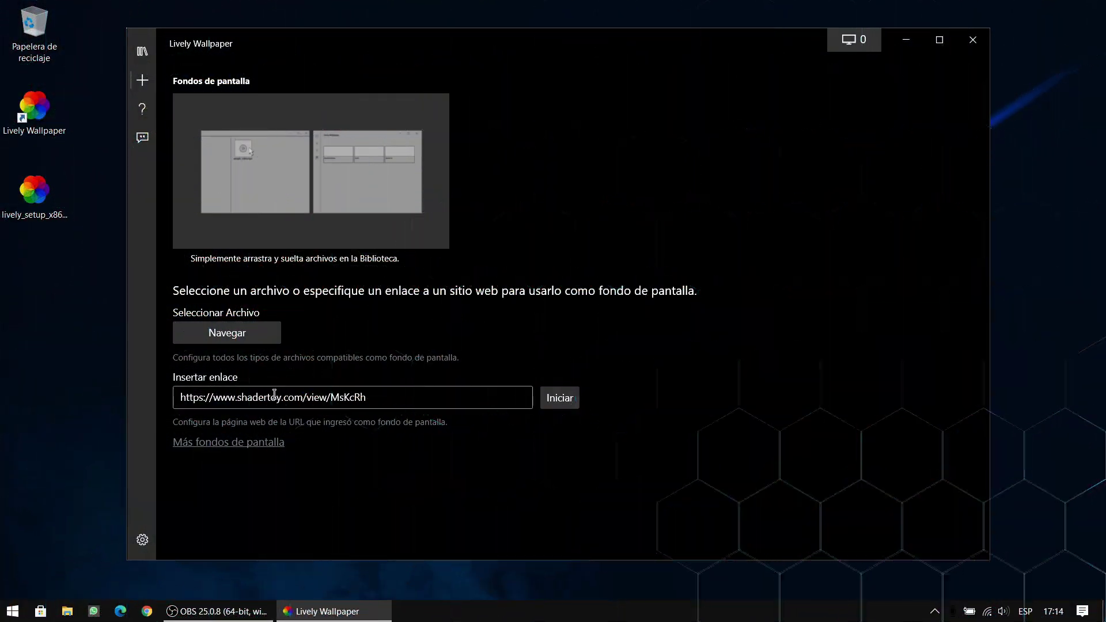
Step: Choose the video Goku Ultra Instinto Dominado from Lively Wallpapers + 3 Fondos (Miniatura) > Fondos as a new wallpaper
left_click(254, 338)
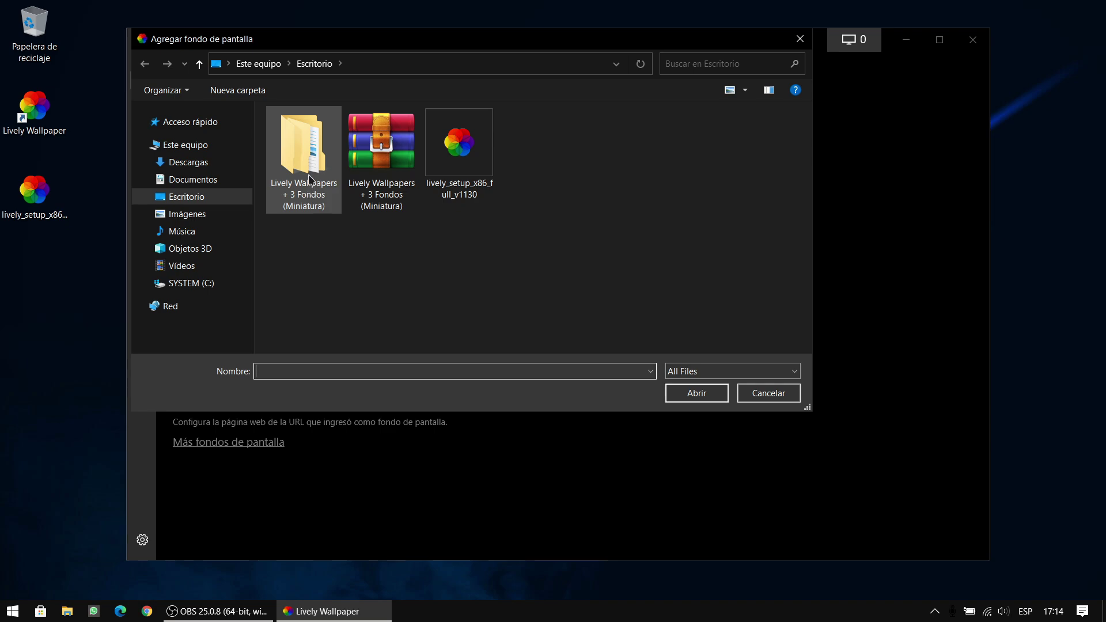
double_click(310, 179)
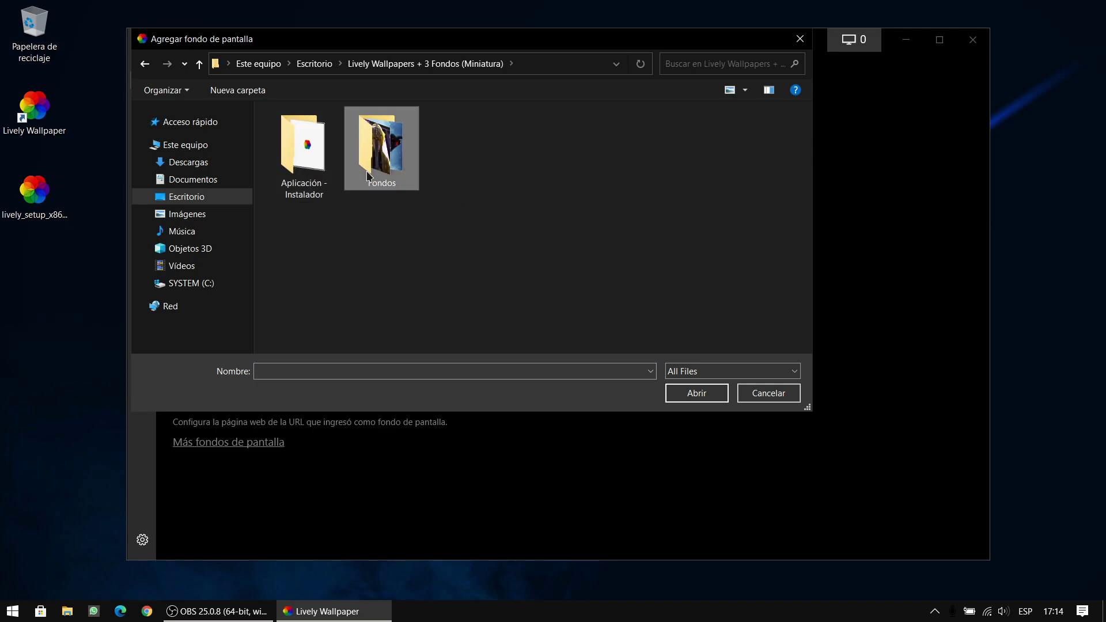
double_click(380, 149)
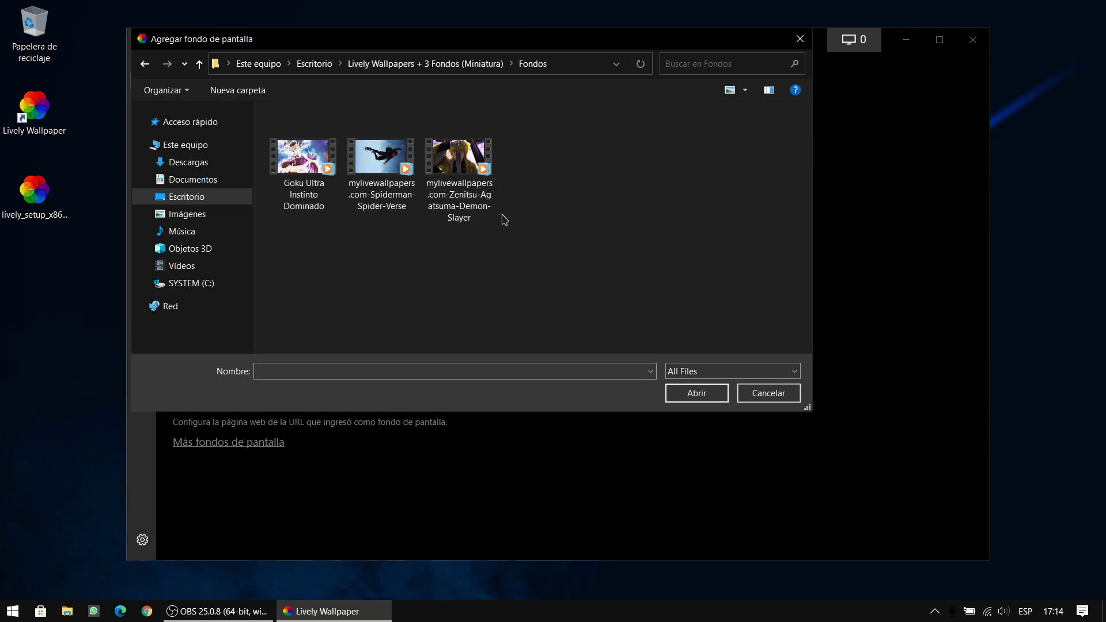
left_click(459, 158)
left_click(399, 170)
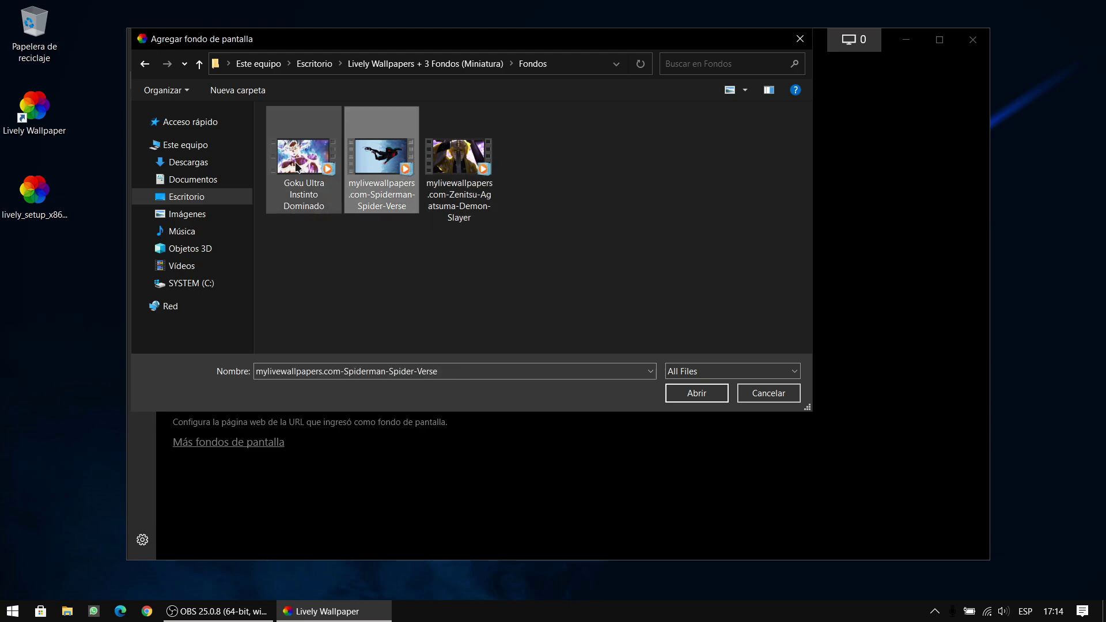
left_click(298, 164)
left_click(471, 173)
left_click(384, 164)
left_click(302, 162)
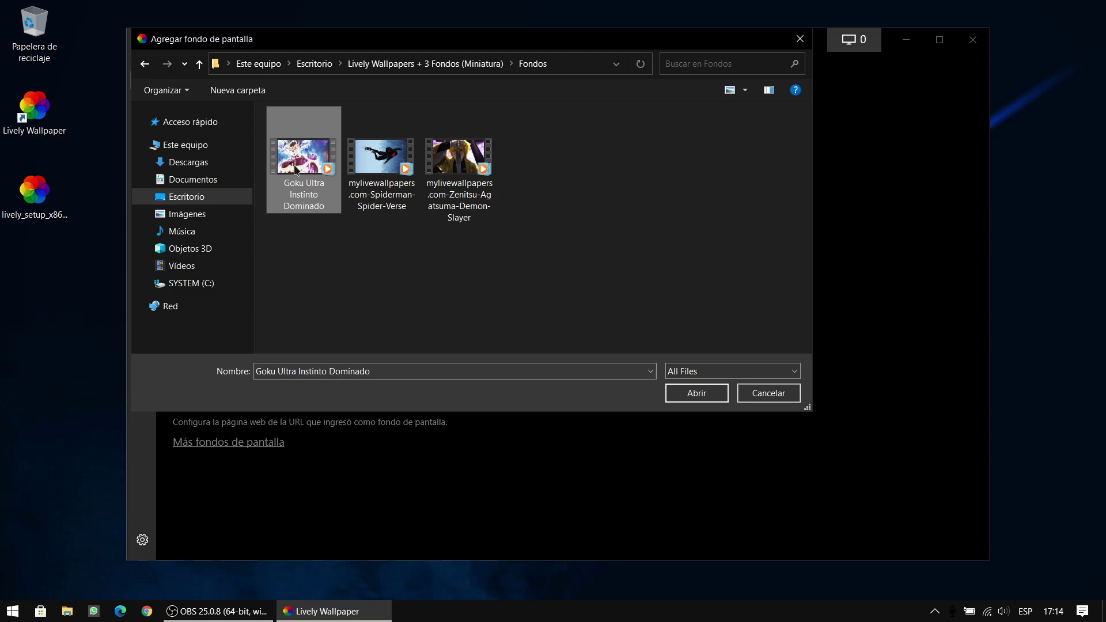
left_click(674, 396)
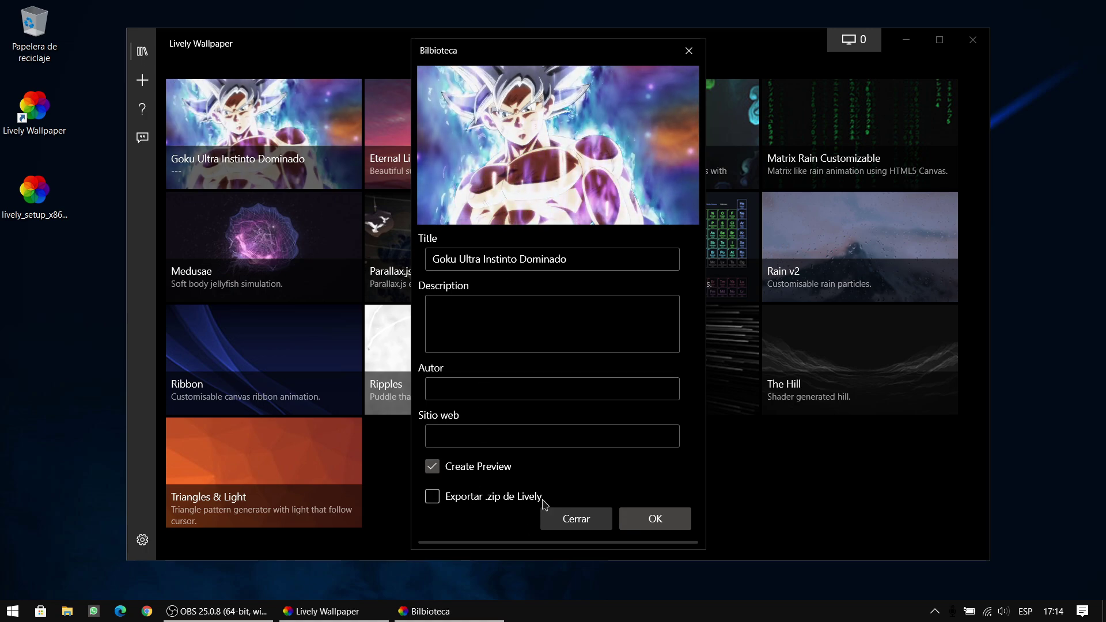
Step: Add Goku Ultra Instinto Dominado to the library with Create Preview on, and minimize Lively to show the desktop
left_click(656, 521)
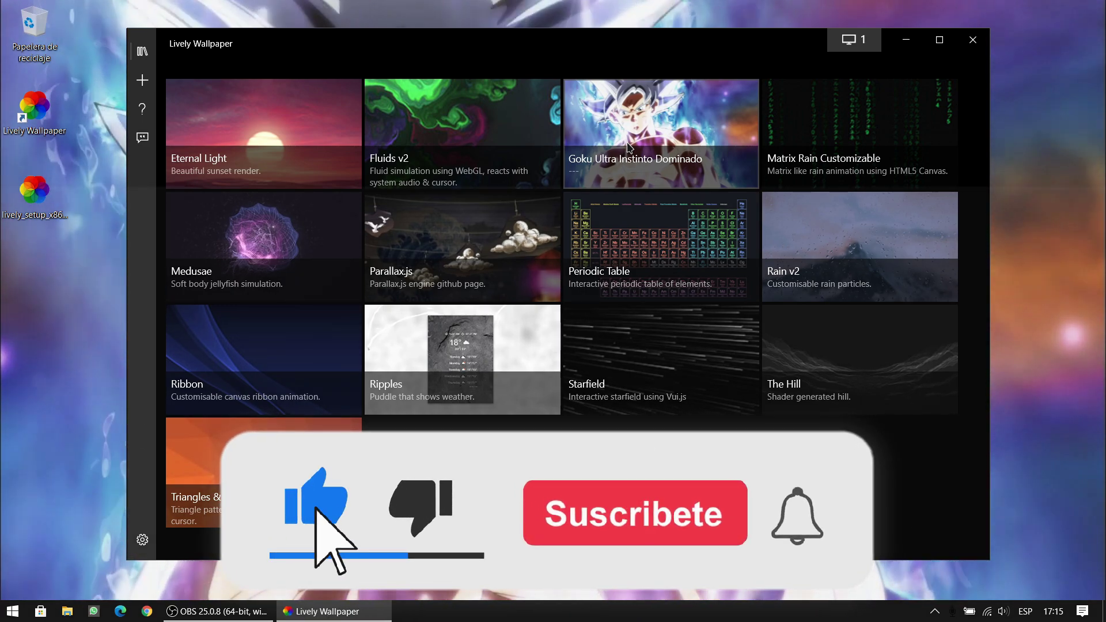
left_click(918, 48)
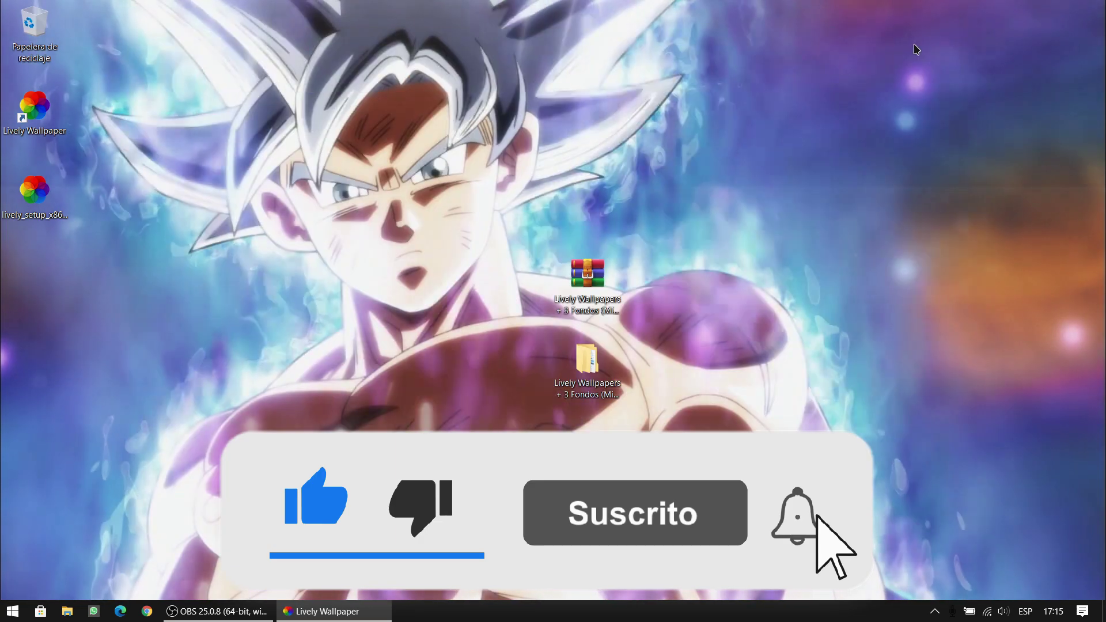